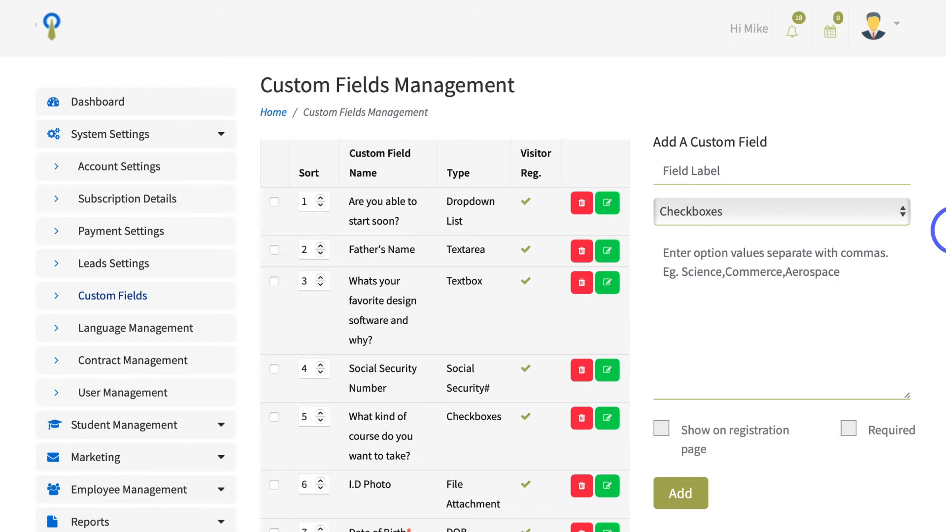
Step: Review the field types available for a new custom field
{"action": "left_click", "coordinate": [853, 219]}
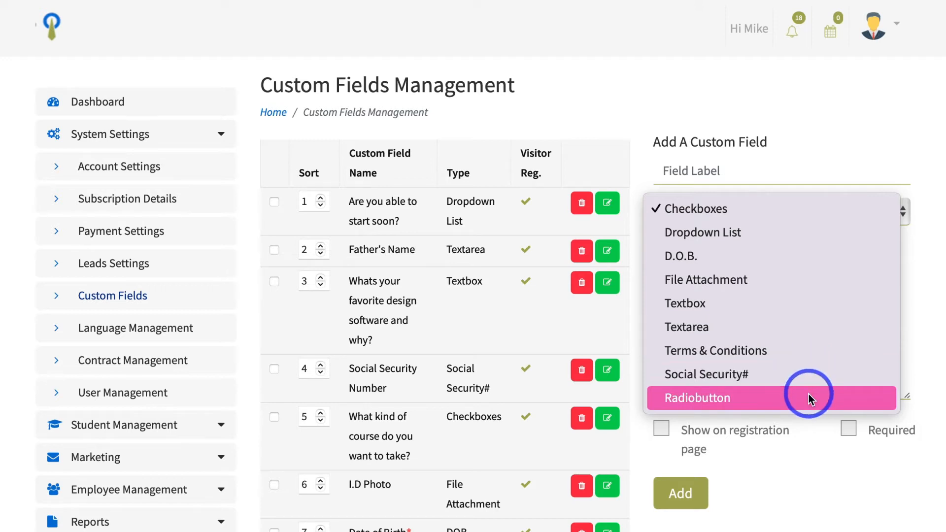
{"action": "left_click", "coordinate": [933, 303]}
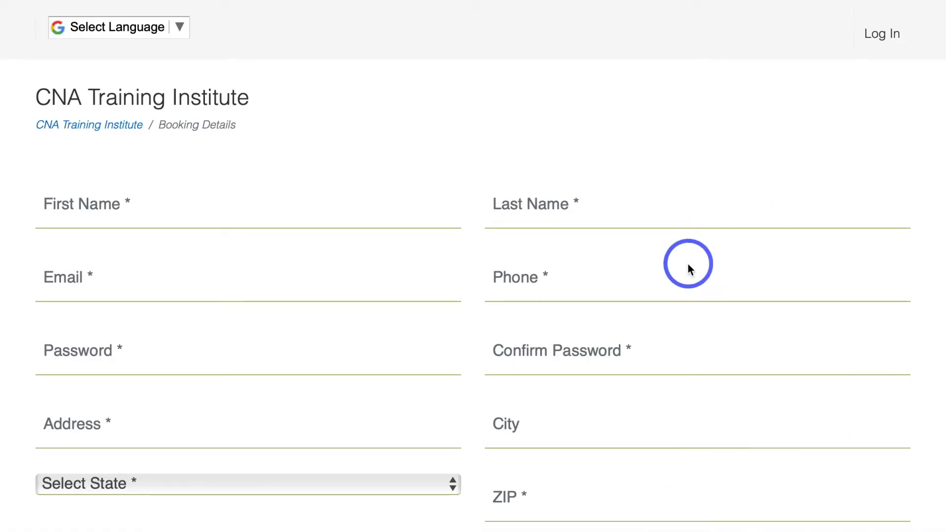
Step: Look through the booking form's contact fields and the answer choices for "Are you able to start soon?"
{"action": "scroll", "coordinate": [688, 263], "scroll_direction": "down", "scroll_amount": 1}
{"action": "scroll", "coordinate": [688, 264], "scroll_direction": "down", "scroll_amount": 1}
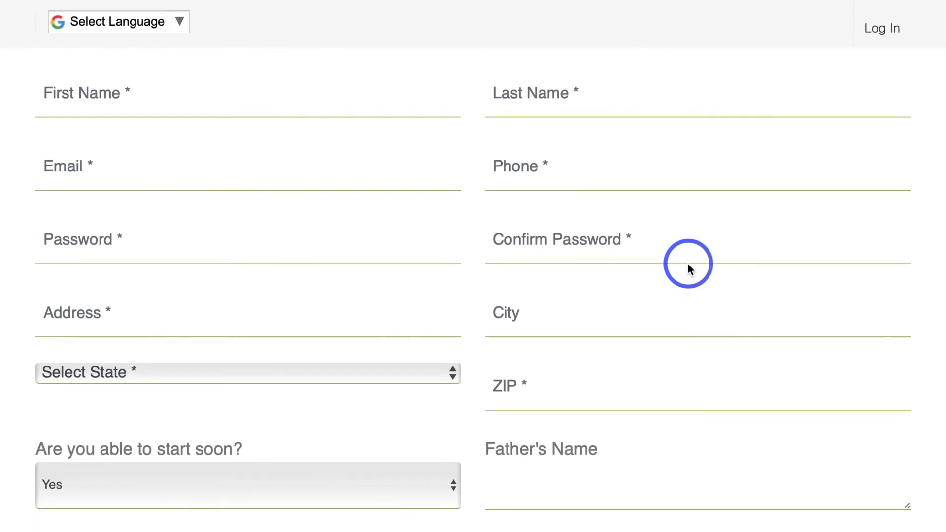
{"action": "scroll", "coordinate": [688, 264], "scroll_direction": "down", "scroll_amount": 2}
{"action": "scroll", "coordinate": [688, 264], "scroll_direction": "up", "scroll_amount": 2}
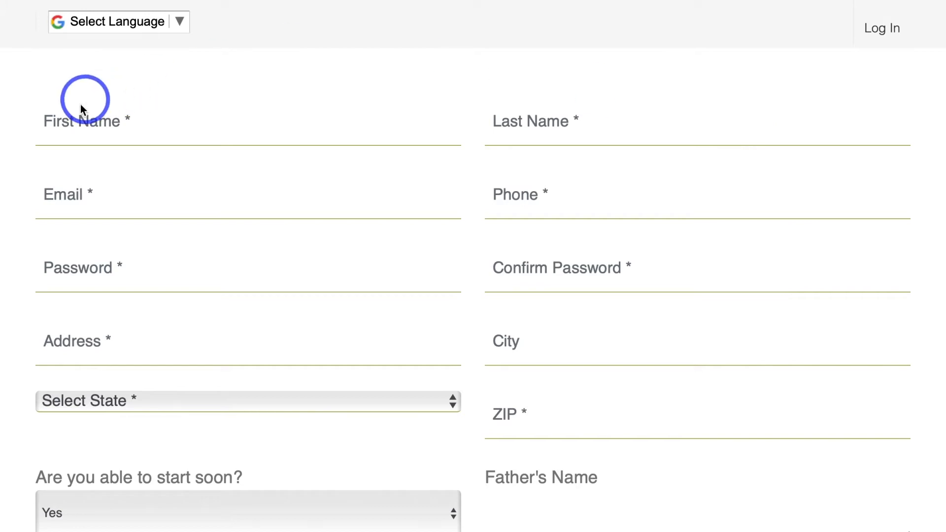
{"action": "scroll", "coordinate": [414, 175], "scroll_direction": "down", "scroll_amount": 4}
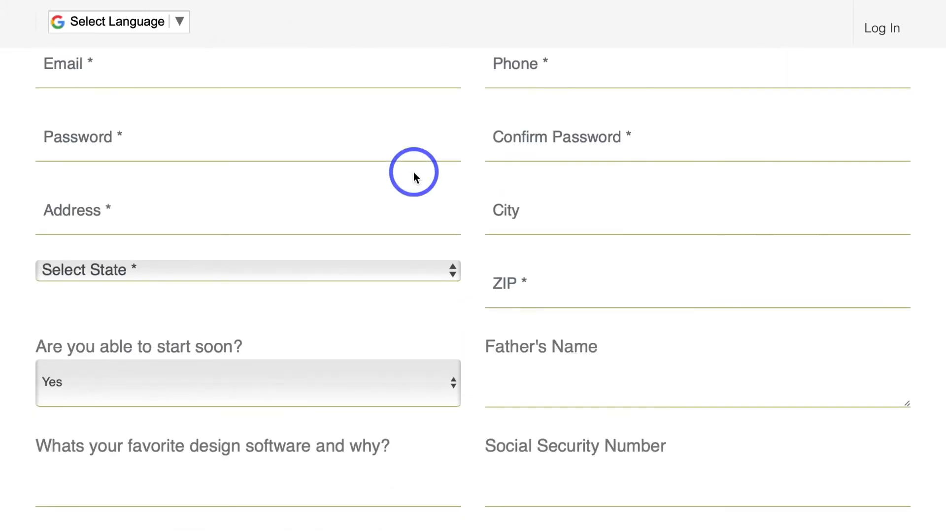
{"action": "scroll", "coordinate": [413, 172], "scroll_direction": "down", "scroll_amount": 1}
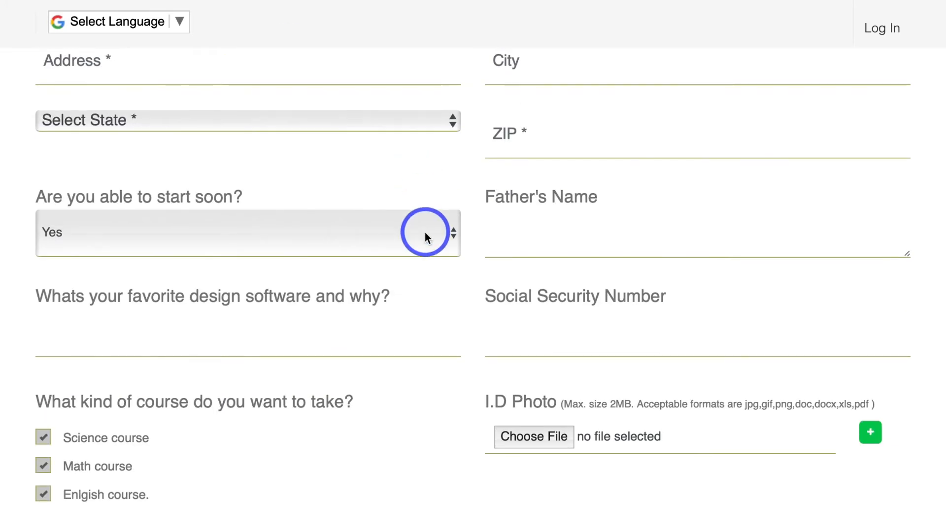
{"action": "left_click", "coordinate": [446, 232]}
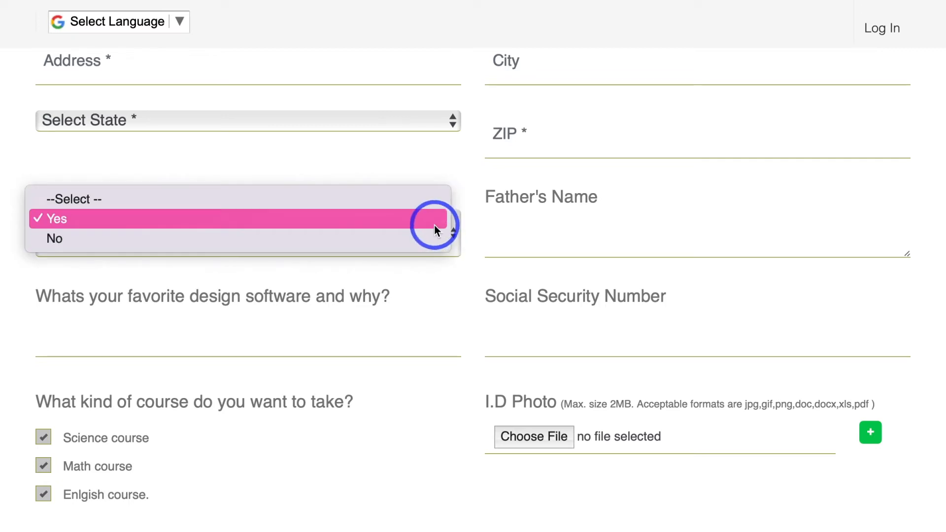
{"action": "left_click", "coordinate": [433, 226]}
Step: Deselect Science course, Math course and Enlgish course under "What kind of course do you want to take?"
{"action": "scroll", "coordinate": [434, 284], "scroll_direction": "down", "scroll_amount": 2}
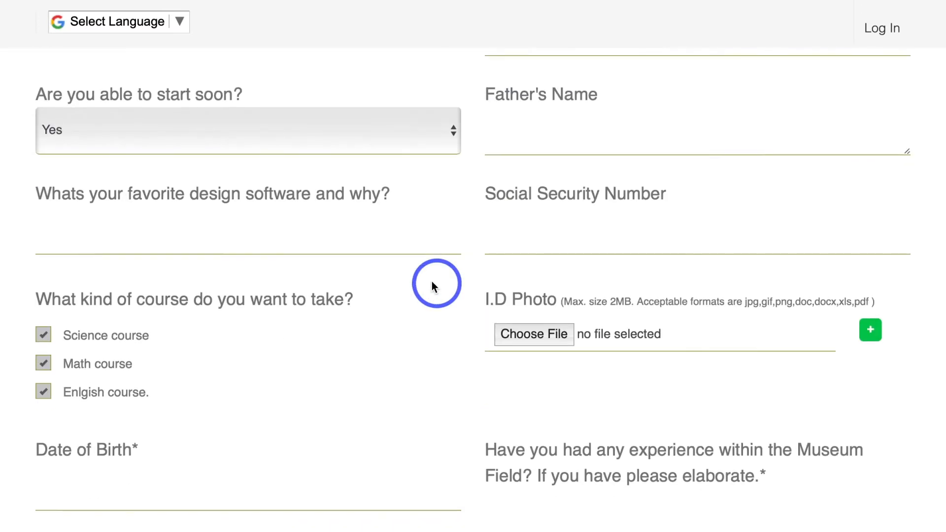
{"action": "scroll", "coordinate": [143, 291], "scroll_direction": "down", "scroll_amount": 1}
{"action": "left_click", "coordinate": [43, 259]}
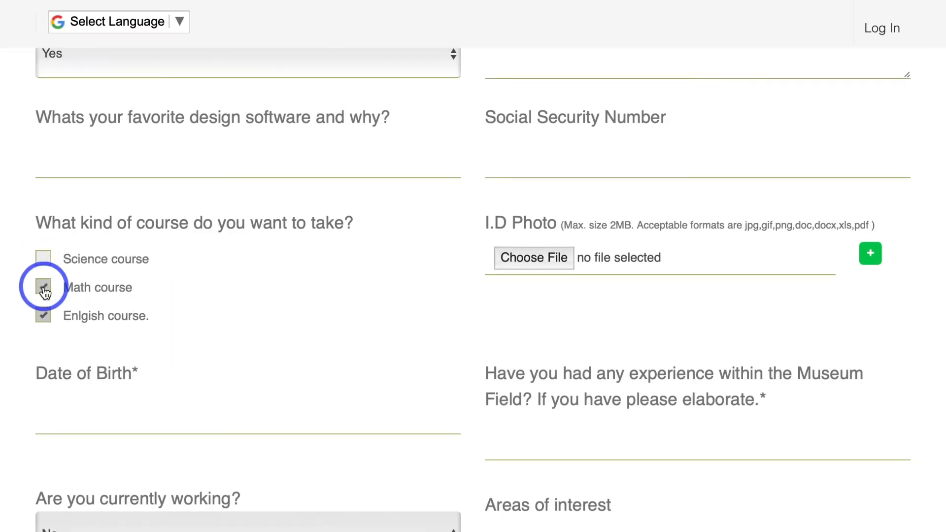
{"action": "left_click", "coordinate": [44, 288]}
{"action": "left_click", "coordinate": [44, 316]}
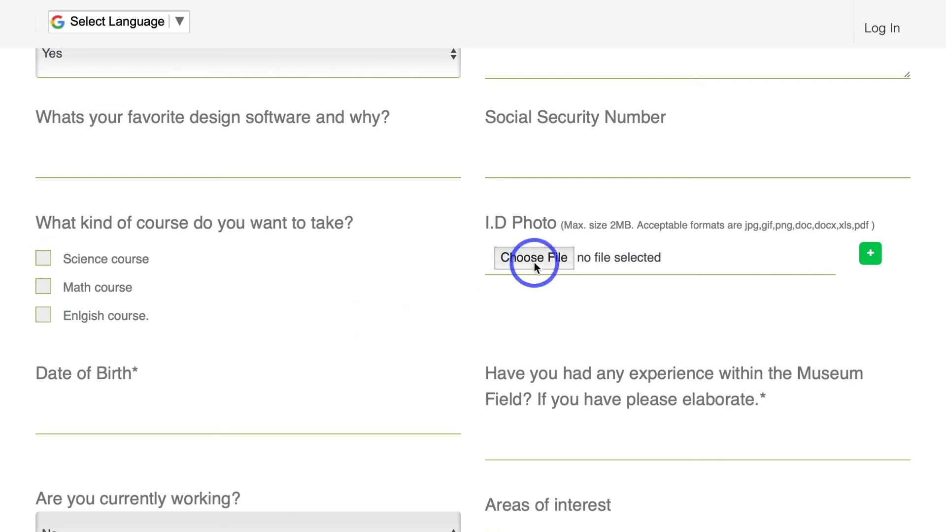
Step: Try Geometry and History under "What area would you like to specialize in?" and settle on Architecture
{"action": "scroll", "coordinate": [532, 256], "scroll_direction": "down", "scroll_amount": 2}
{"action": "scroll", "coordinate": [531, 256], "scroll_direction": "up", "scroll_amount": 2}
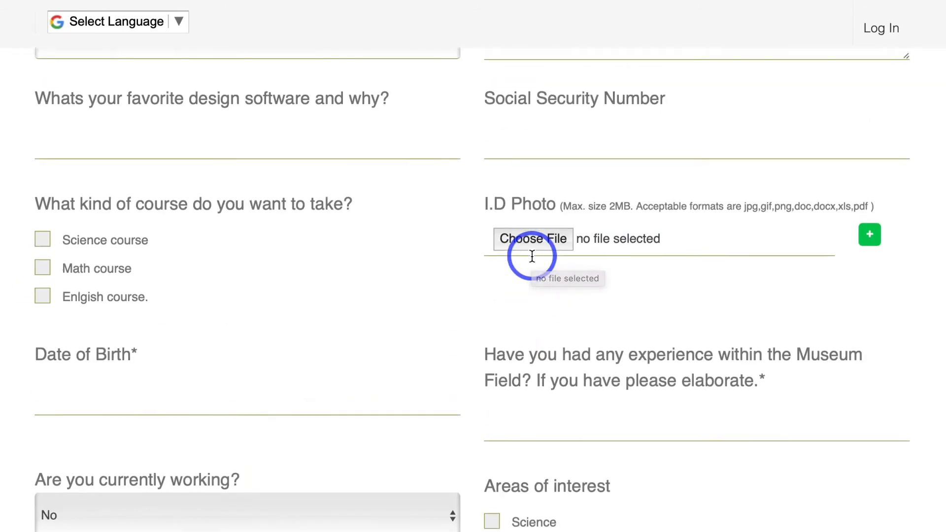
{"action": "scroll", "coordinate": [577, 139], "scroll_direction": "down", "scroll_amount": 2}
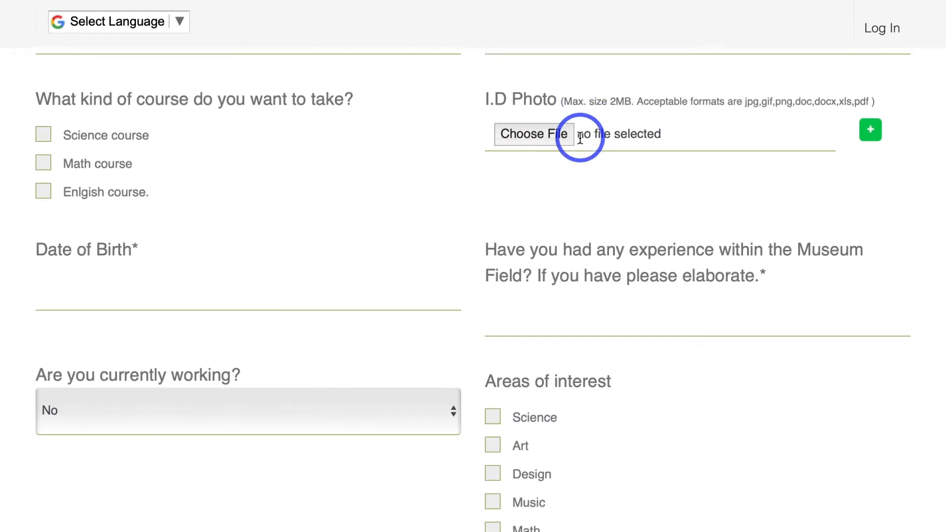
{"action": "scroll", "coordinate": [581, 138], "scroll_direction": "down", "scroll_amount": 5}
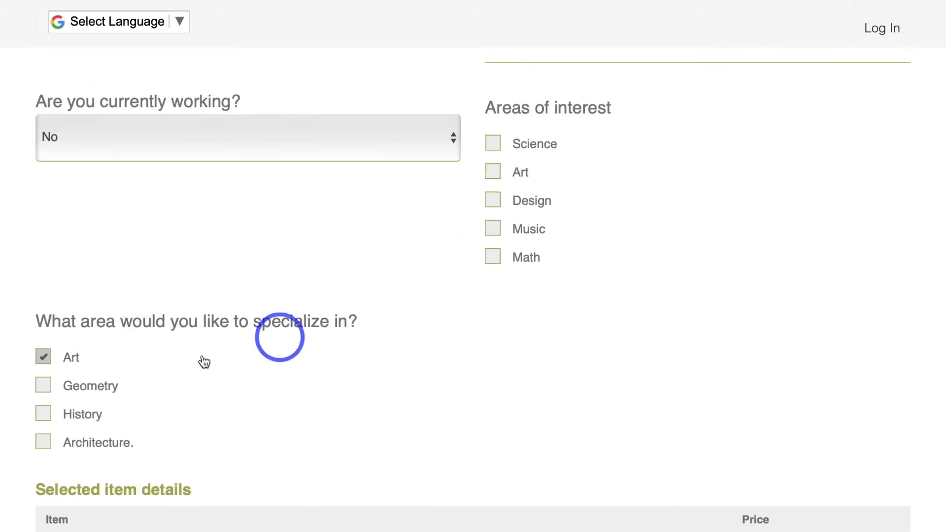
{"action": "left_click", "coordinate": [68, 390]}
{"action": "left_click", "coordinate": [52, 417]}
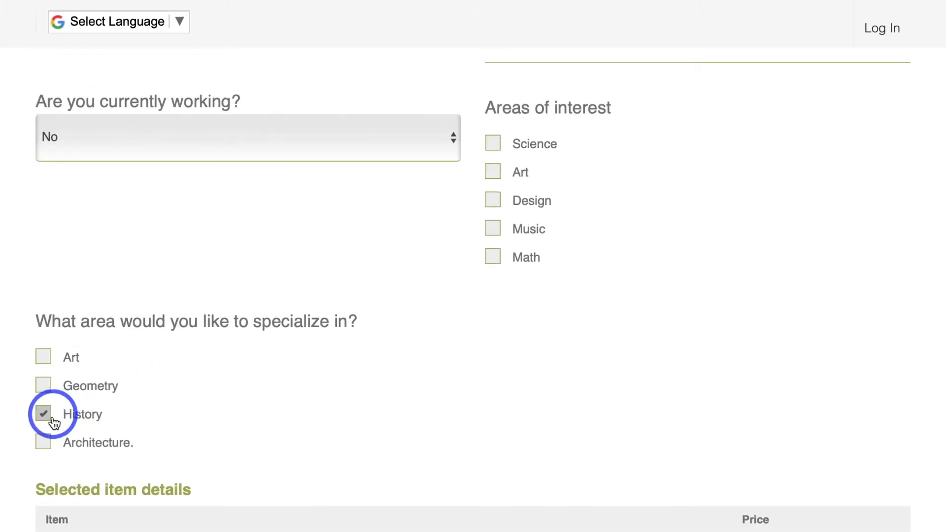
{"action": "left_click", "coordinate": [44, 441]}
Step: Draw a freehand signature on the signature canvas below the Terms & Conditions
{"action": "scroll", "coordinate": [99, 412], "scroll_direction": "down", "scroll_amount": 9}
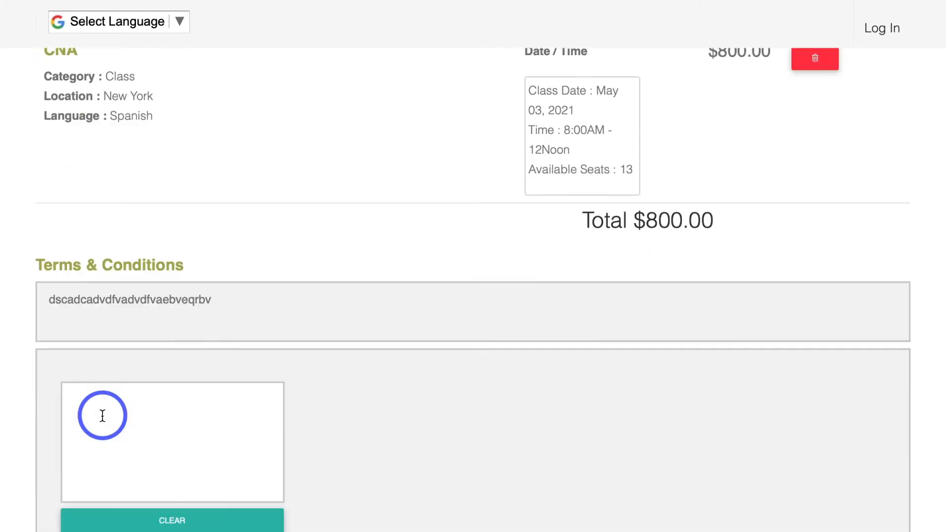
{"action": "scroll", "coordinate": [102, 416], "scroll_direction": "down", "scroll_amount": 3}
{"action": "left_click_drag", "start_coordinate": [133, 245], "coordinate": [150, 246]}
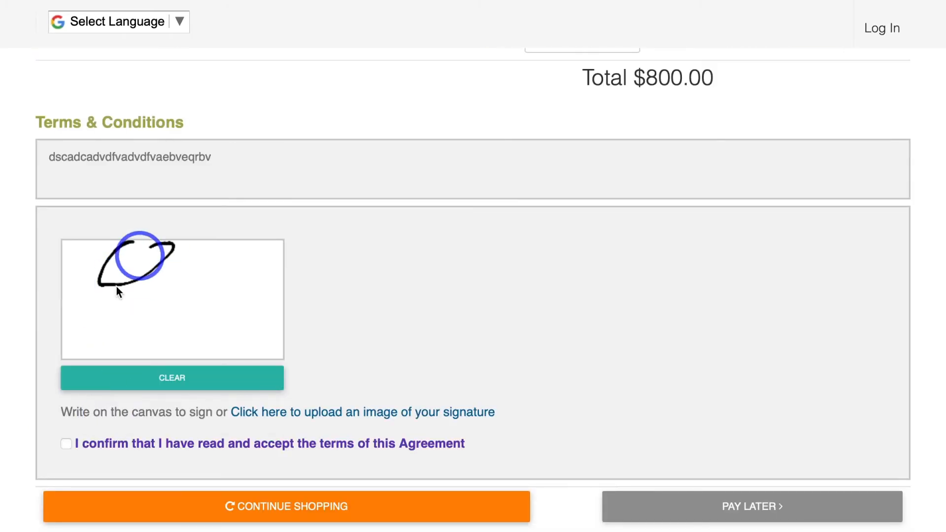
{"action": "mouse_move", "coordinate": [117, 288]}
{"action": "left_mouse_down"}
{"action": "mouse_move", "coordinate": [192, 312]}
{"action": "mouse_move", "coordinate": [224, 309]}
{"action": "mouse_move", "coordinate": [190, 321]}
{"action": "mouse_move", "coordinate": [199, 305]}
{"action": "mouse_move", "coordinate": [138, 316]}
{"action": "mouse_move", "coordinate": [223, 267]}
{"action": "mouse_move", "coordinate": [258, 305]}
{"action": "mouse_move", "coordinate": [117, 332]}
{"action": "left_mouse_up"}
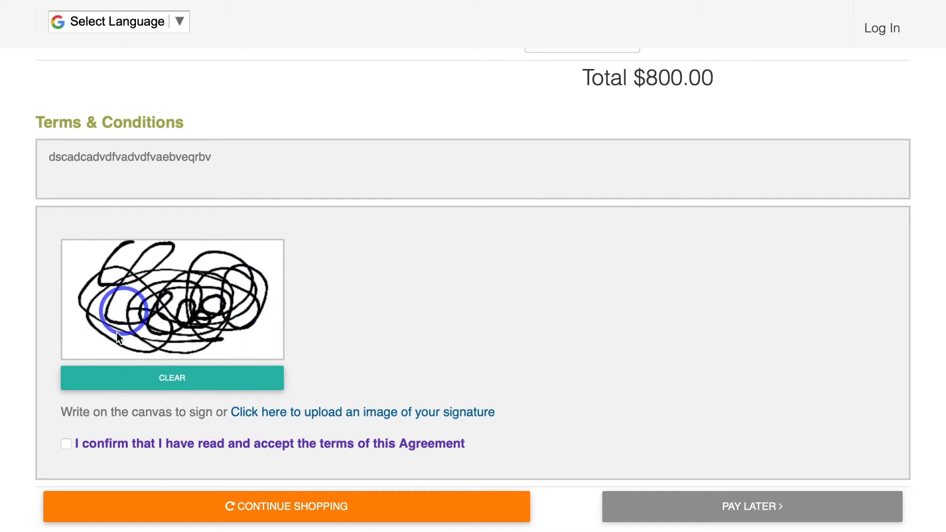
Step: Review the booking form from the signature area back up through the custom questions to the contact fields
{"action": "scroll", "coordinate": [250, 312], "scroll_direction": "down", "scroll_amount": 1}
{"action": "scroll", "coordinate": [315, 340], "scroll_direction": "up", "scroll_amount": 3}
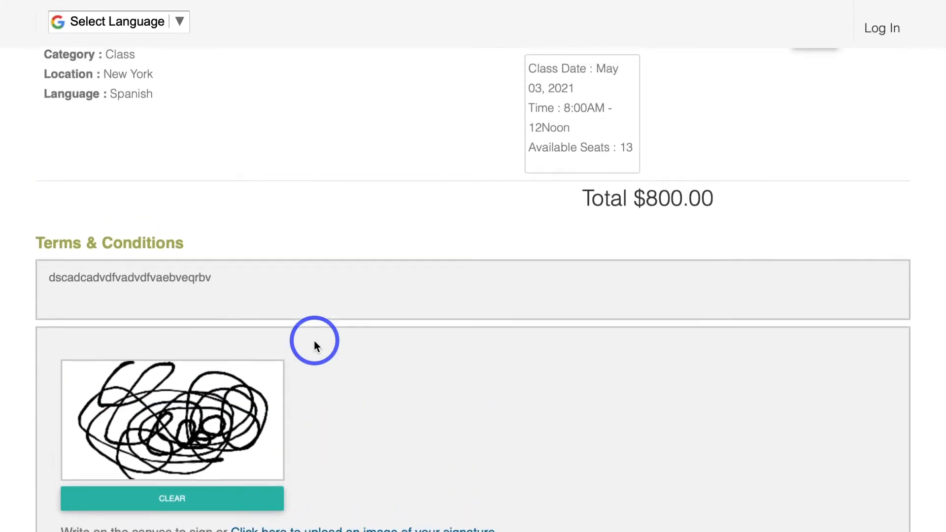
{"action": "scroll", "coordinate": [315, 340], "scroll_direction": "up", "scroll_amount": 6}
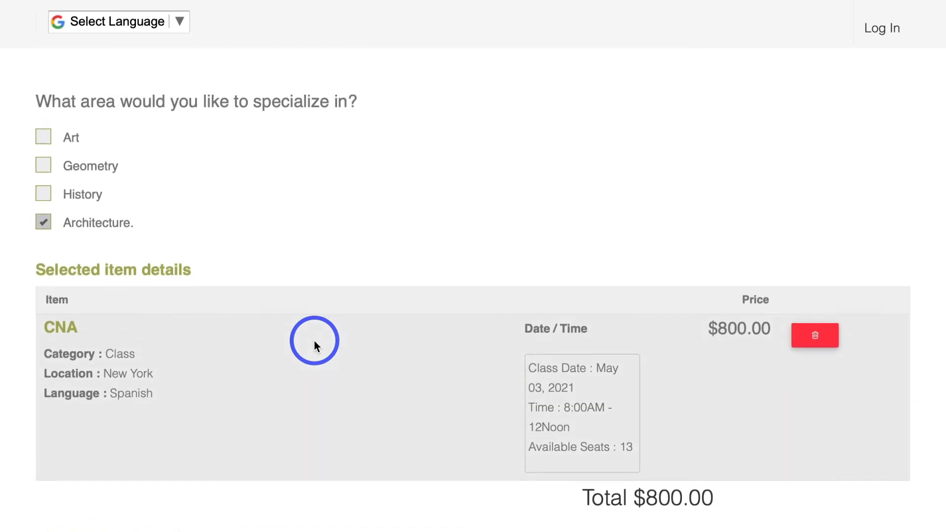
{"action": "scroll", "coordinate": [314, 340], "scroll_direction": "up", "scroll_amount": 8}
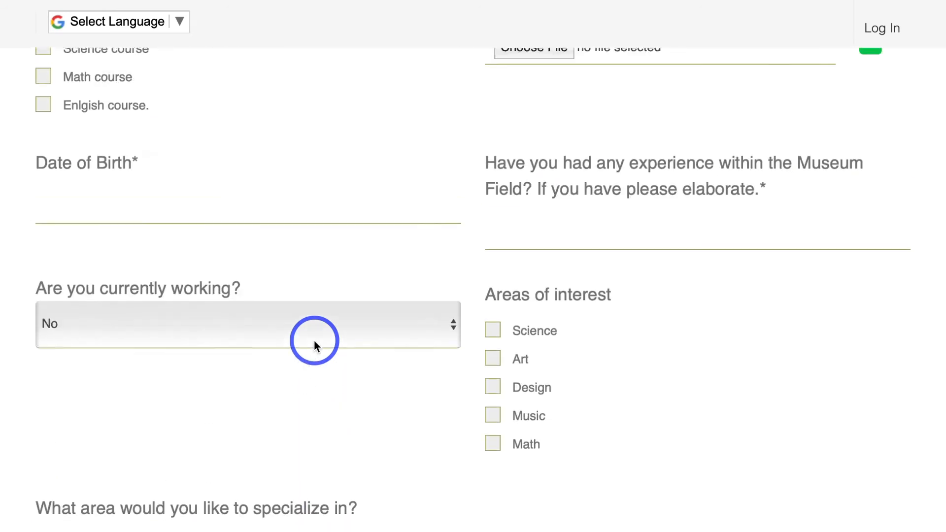
{"action": "scroll", "coordinate": [315, 340], "scroll_direction": "up", "scroll_amount": 8}
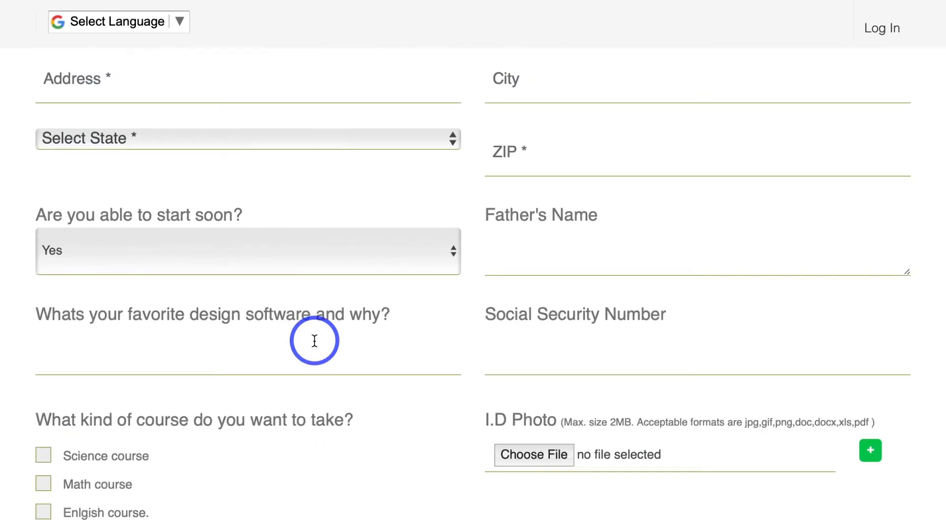
{"action": "scroll", "coordinate": [314, 340], "scroll_direction": "up", "scroll_amount": 4}
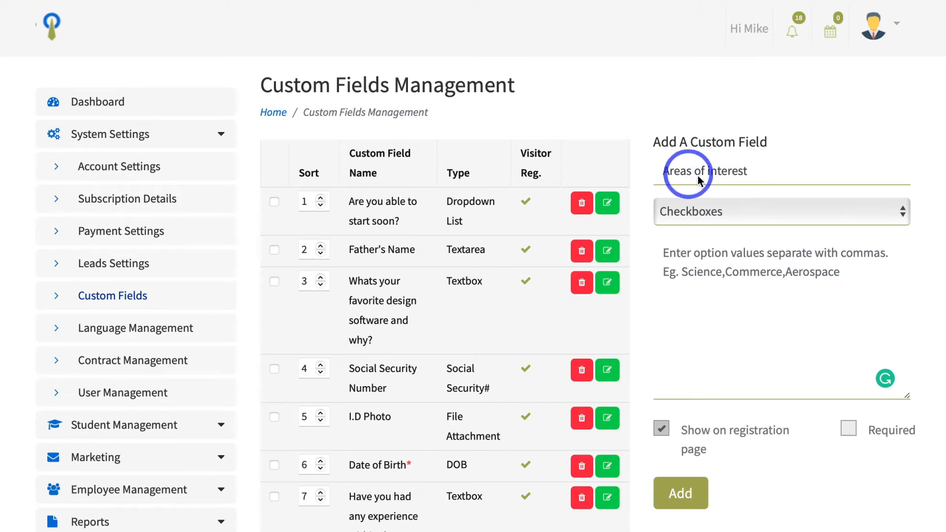
Step: Keep the "Areas of interest" custom field as Checkboxes and enter the option values Art, Math, Science
{"action": "left_click", "coordinate": [719, 216]}
{"action": "left_click", "coordinate": [717, 213]}
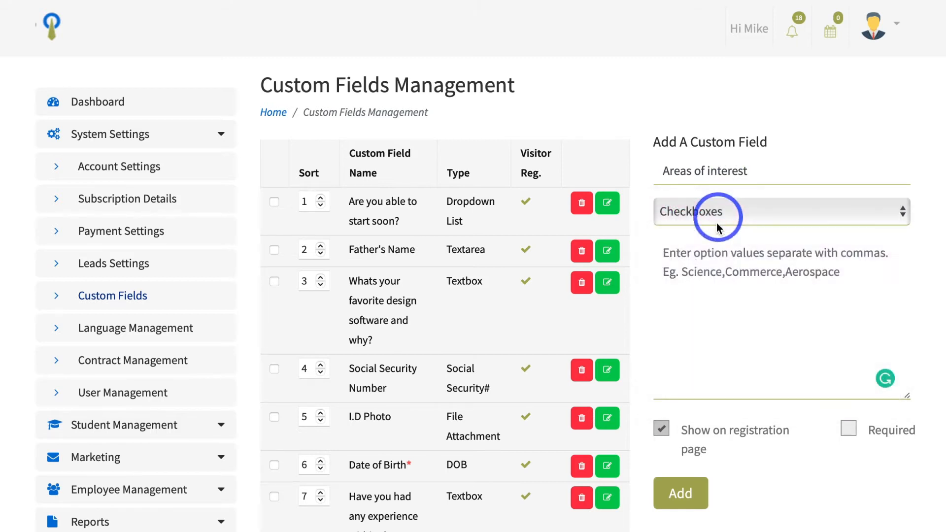
{"action": "left_click", "coordinate": [709, 254]}
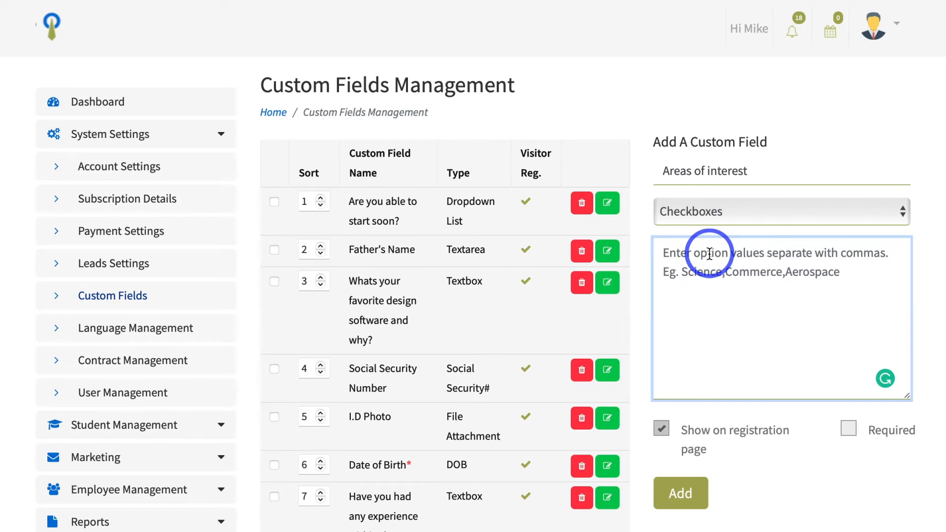
{"action": "type", "text": "Art, Math"}
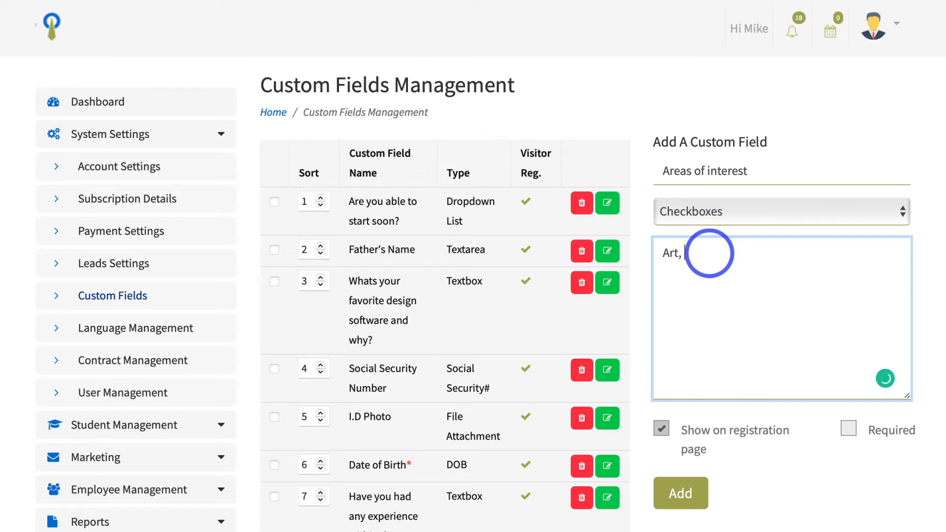
{"action": "type", "text": ", Science"}
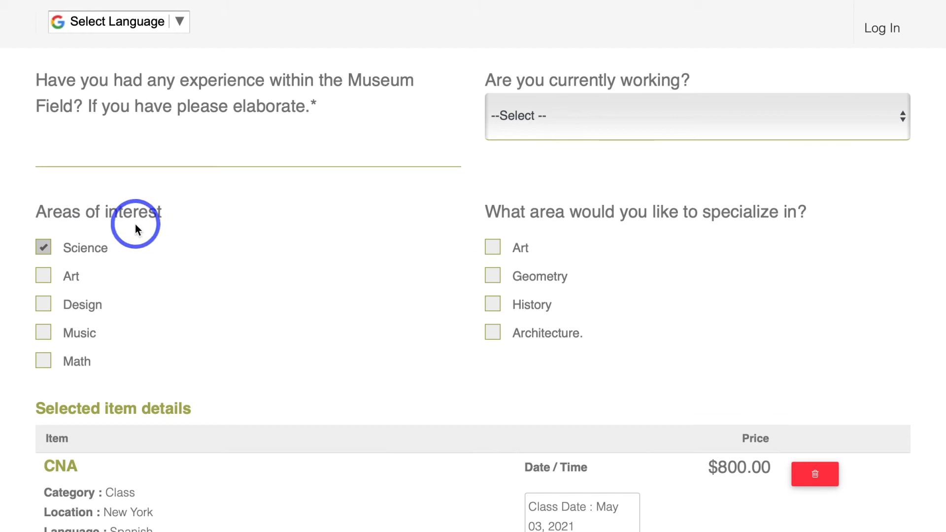
Step: Test the Areas of interest checkboxes on the booking form, leaving only Music selected
{"action": "left_click_drag", "start_coordinate": [37, 212], "coordinate": [164, 212]}
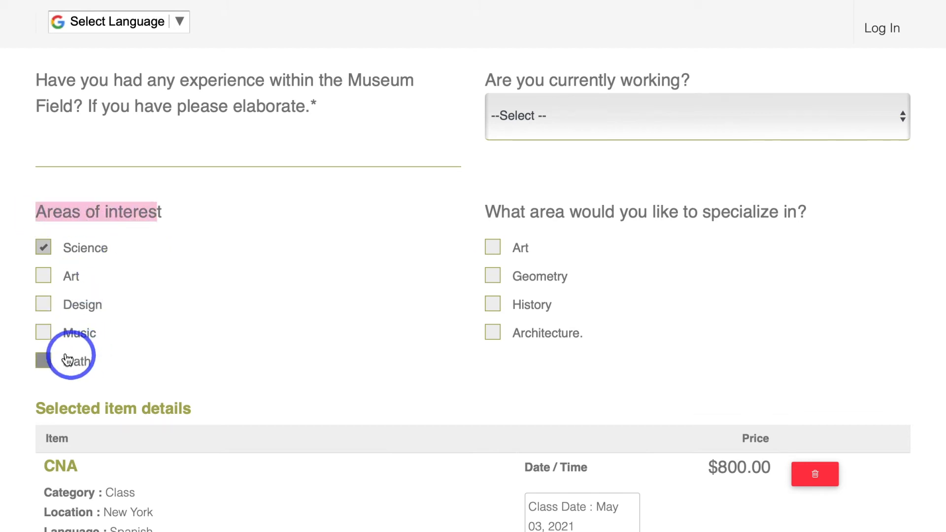
{"action": "left_click", "coordinate": [52, 338]}
{"action": "left_click", "coordinate": [49, 306]}
{"action": "left_click", "coordinate": [50, 279]}
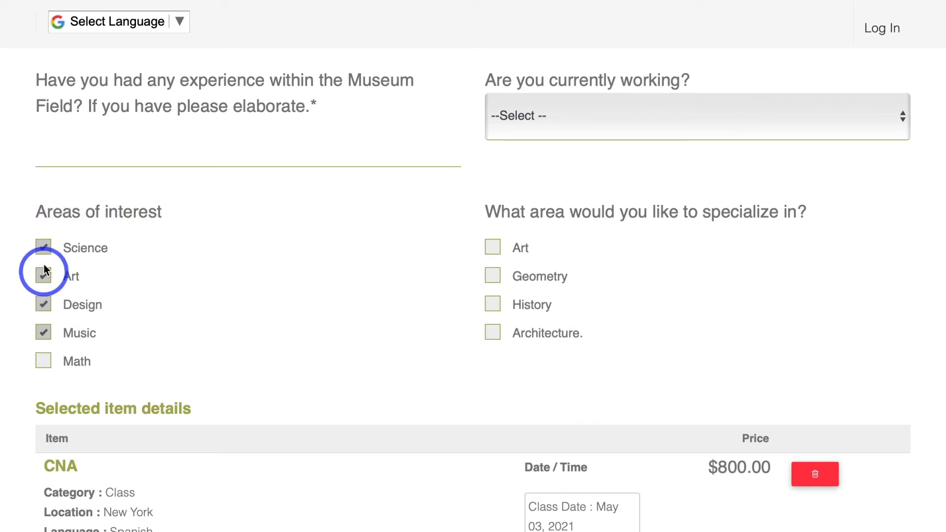
{"action": "left_click", "coordinate": [49, 253]}
{"action": "left_click", "coordinate": [46, 278]}
{"action": "left_click", "coordinate": [49, 306]}
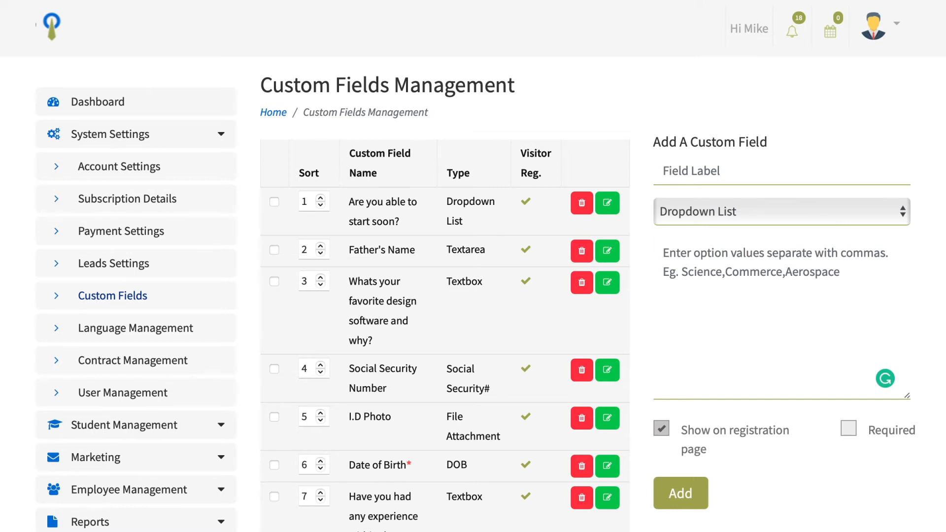
Step: Label the new Dropdown List custom field "Are you currently working?" and enter the option values Yes, No
{"action": "left_click", "coordinate": [673, 169]}
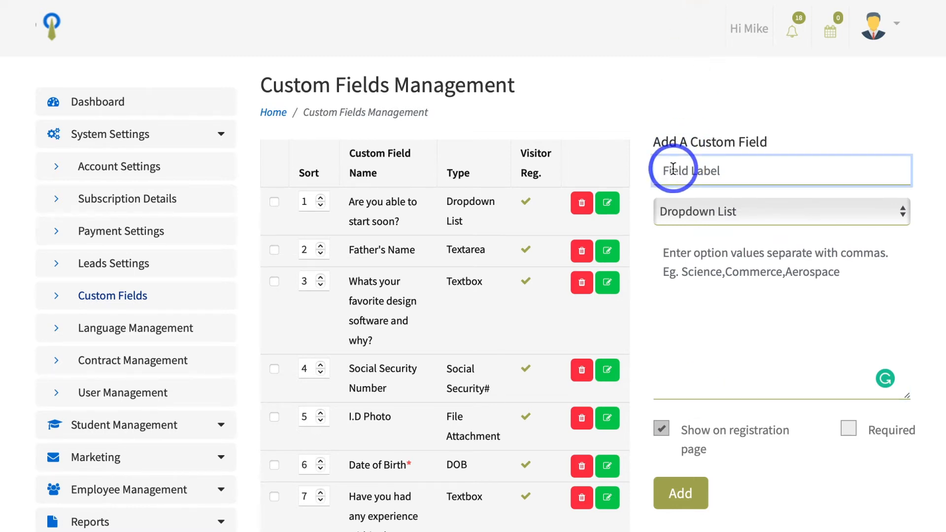
{"action": "type", "text": "Are you currently working?"}
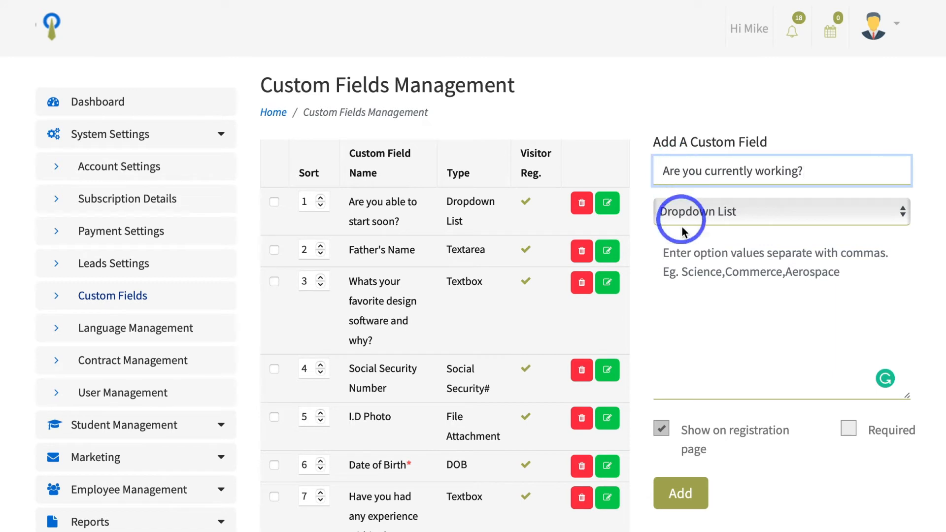
{"action": "left_click", "coordinate": [682, 254]}
{"action": "type", "text": "Yes"}
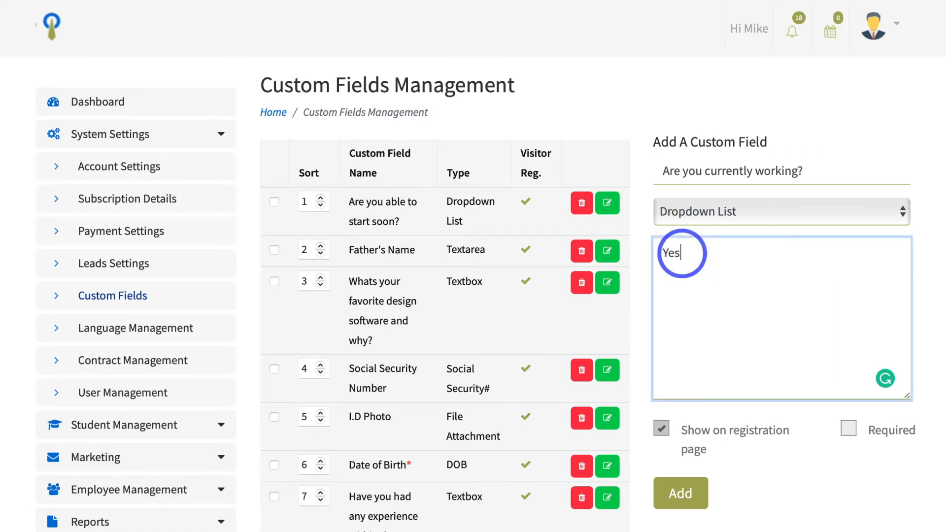
{"action": "type", "text": ", No"}
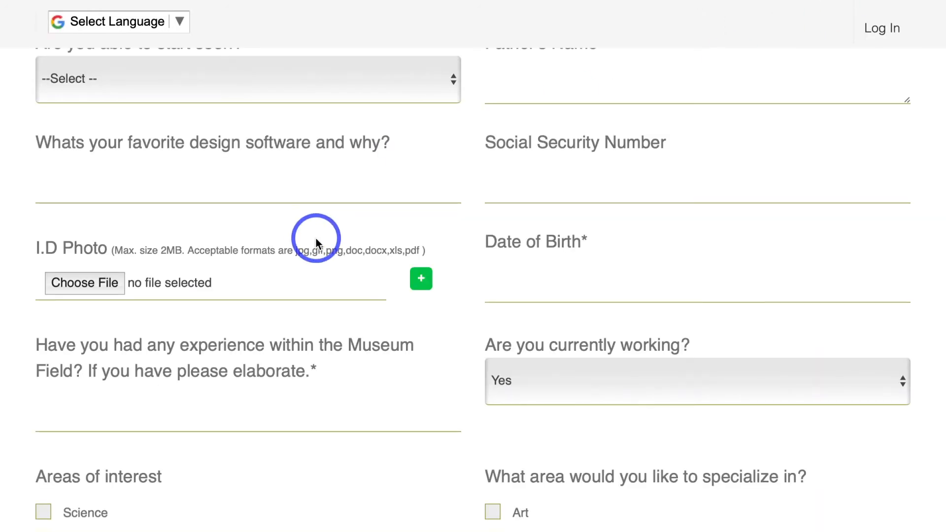
Step: Examine the "Are you currently working?" dropdown question on the booking form
{"action": "scroll", "coordinate": [316, 243], "scroll_direction": "down", "scroll_amount": 2}
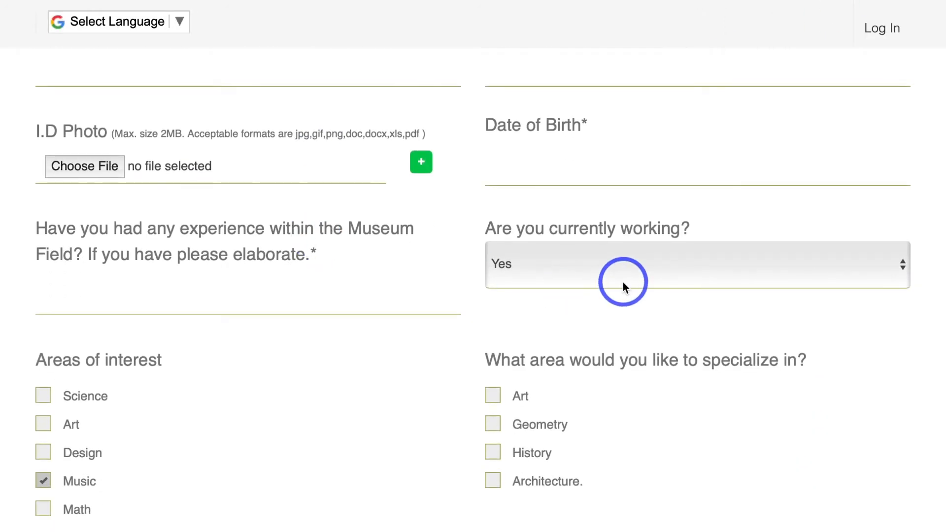
{"action": "left_click_drag", "start_coordinate": [478, 228], "coordinate": [696, 228]}
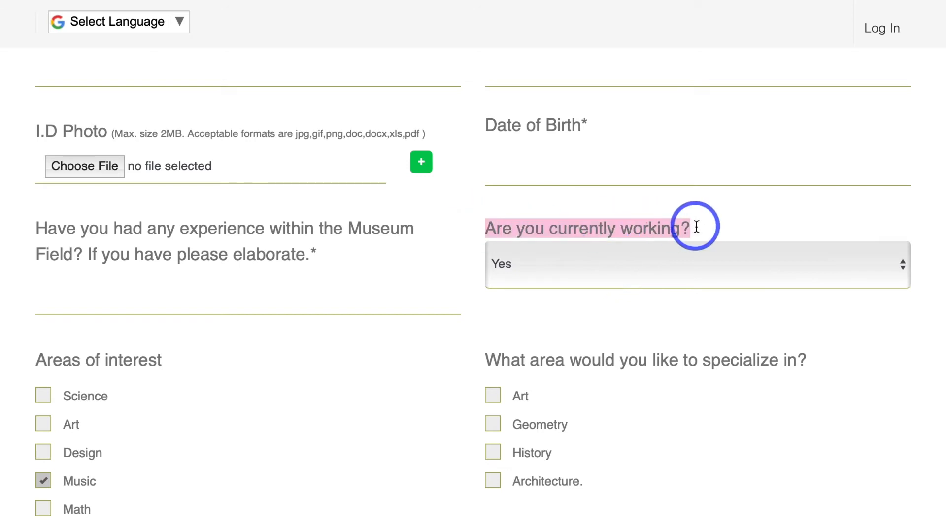
Step: Test the Yes and No options of the "Are you currently working?" dropdown on the booking form, leaving No selected
{"action": "left_click", "coordinate": [718, 286]}
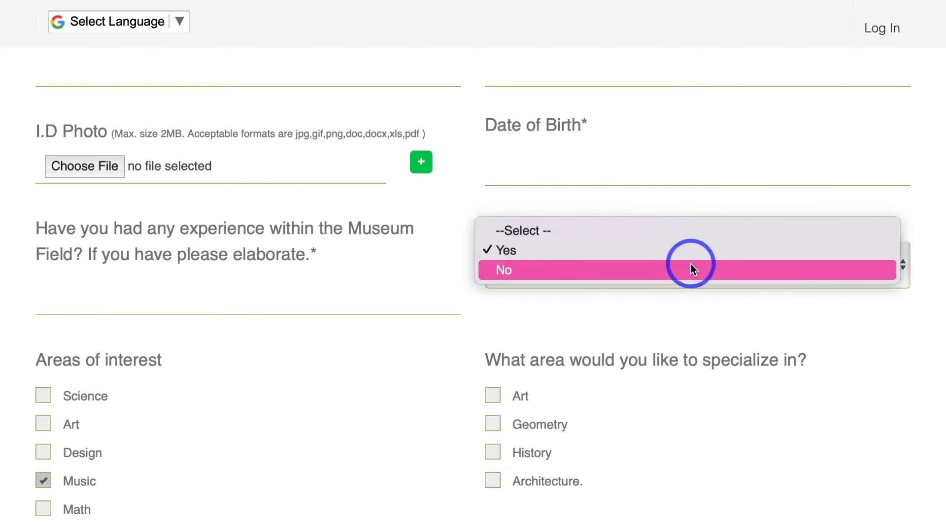
{"action": "left_click", "coordinate": [683, 268]}
{"action": "left_click", "coordinate": [681, 270]}
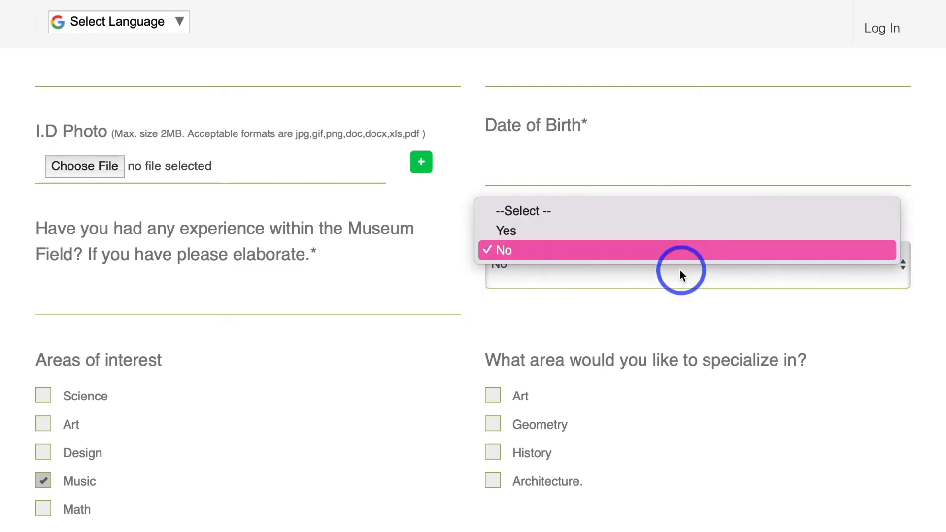
{"action": "left_click", "coordinate": [658, 273]}
{"action": "left_click", "coordinate": [650, 236]}
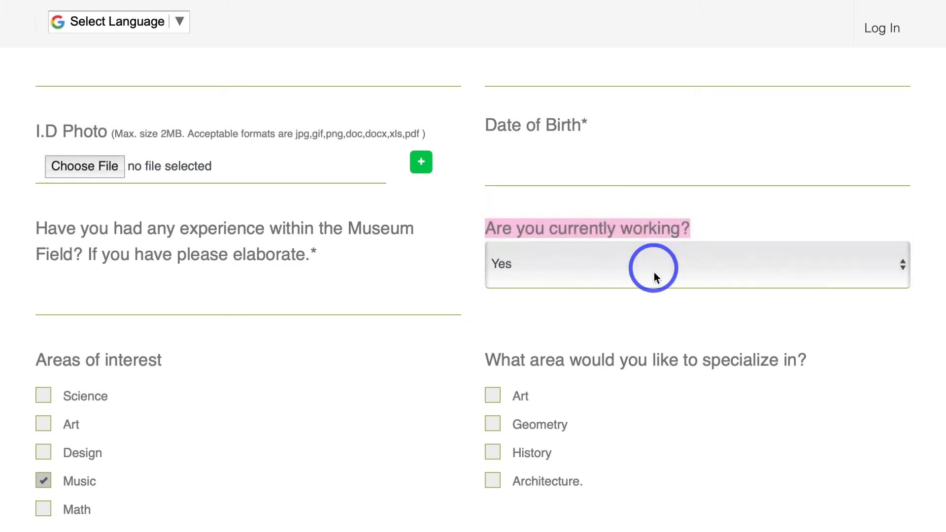
{"action": "left_click", "coordinate": [654, 272]}
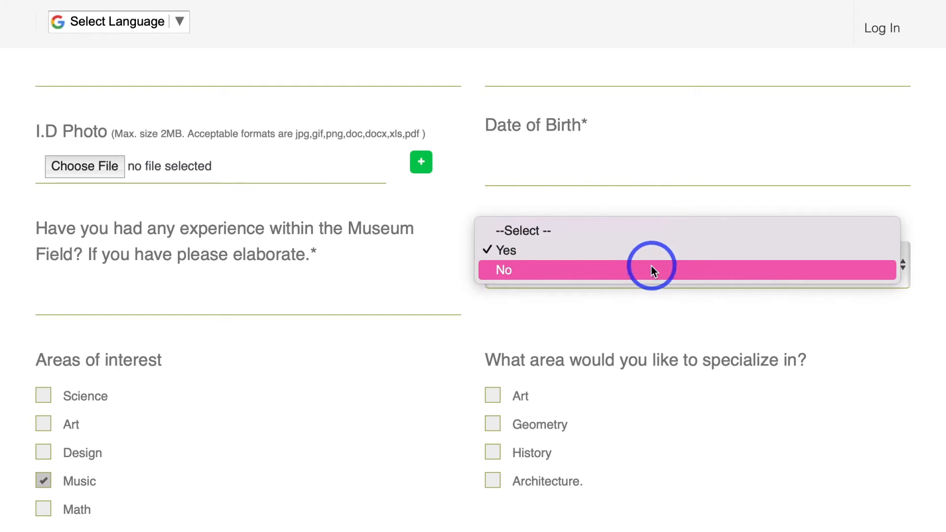
{"action": "left_click", "coordinate": [651, 269]}
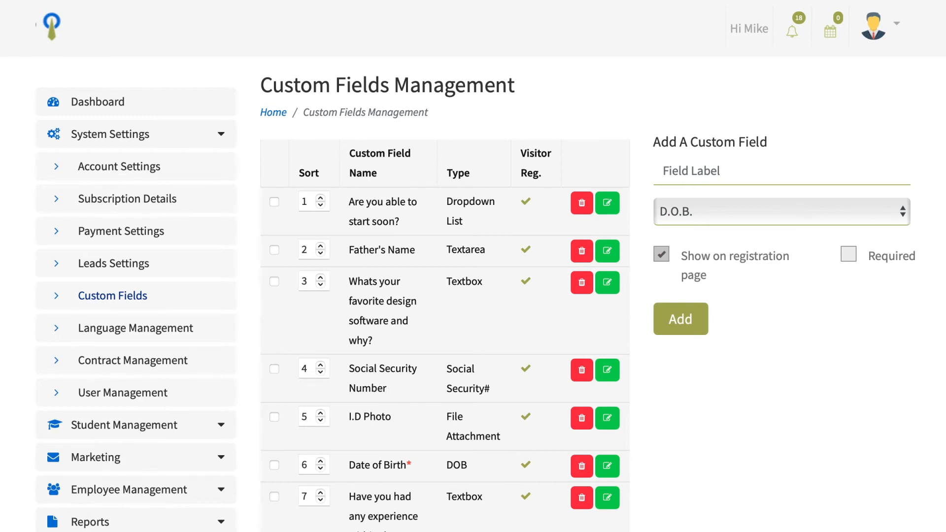
Step: Label the new custom field "Date of Birth*" and keep its type as D.O.B
{"action": "left_click", "coordinate": [694, 187]}
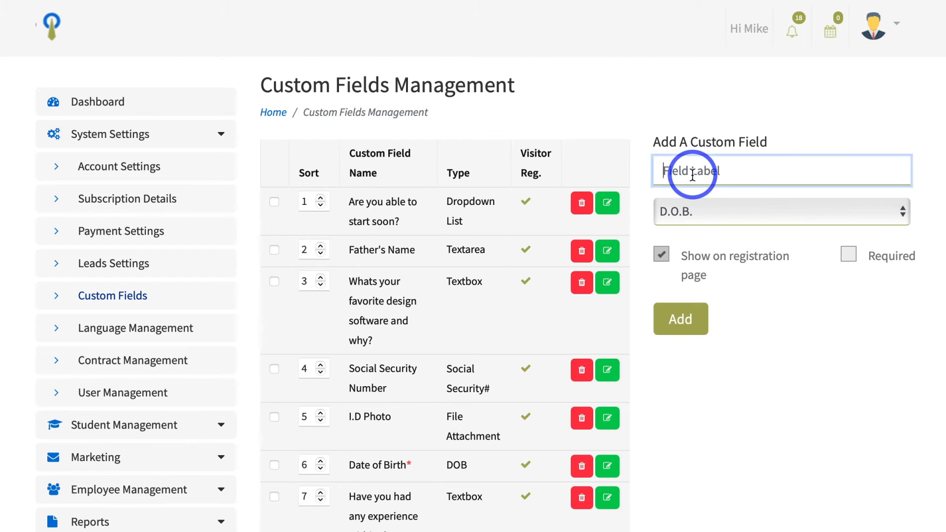
{"action": "type", "text": "Date of Birth*"}
{"action": "left_click", "coordinate": [711, 209]}
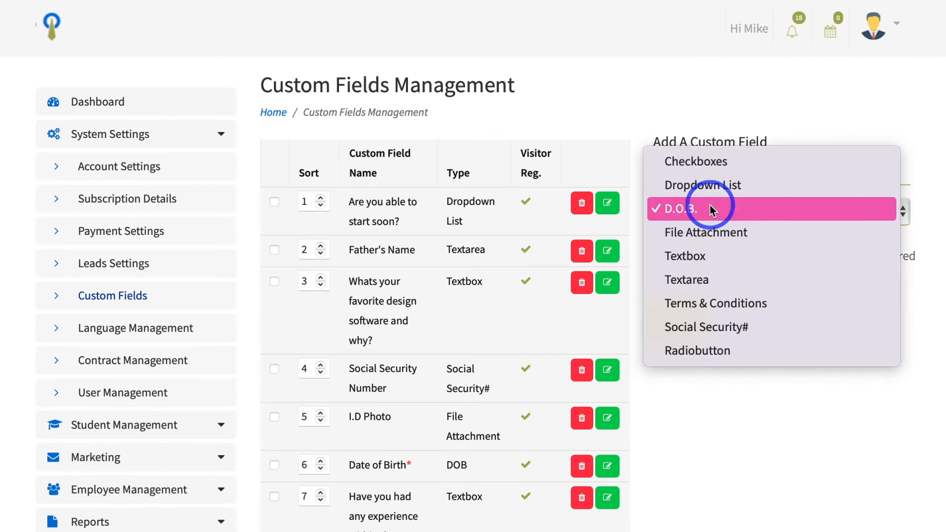
{"action": "left_click", "coordinate": [710, 209]}
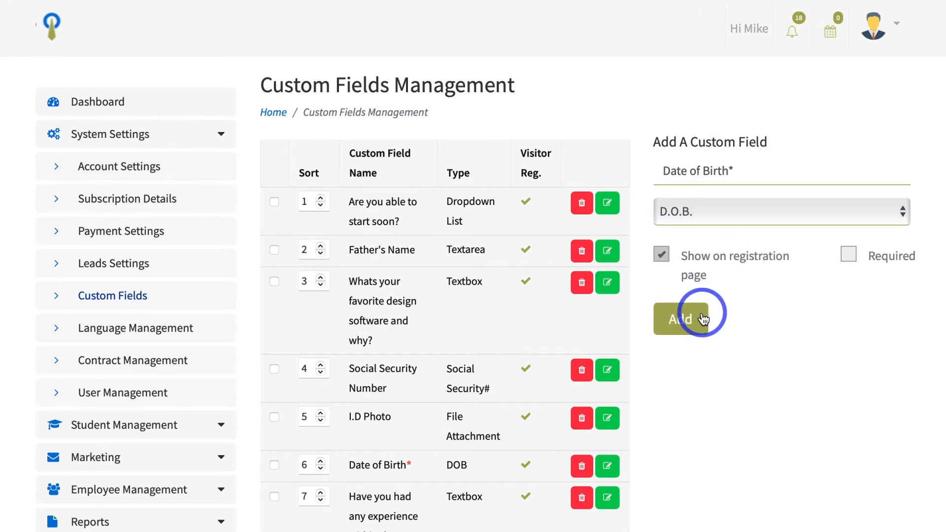
Step: Switch to the public booking form and open the date picker of the Date of Birth field
{"action": "left_click", "coordinate": [845, 1]}
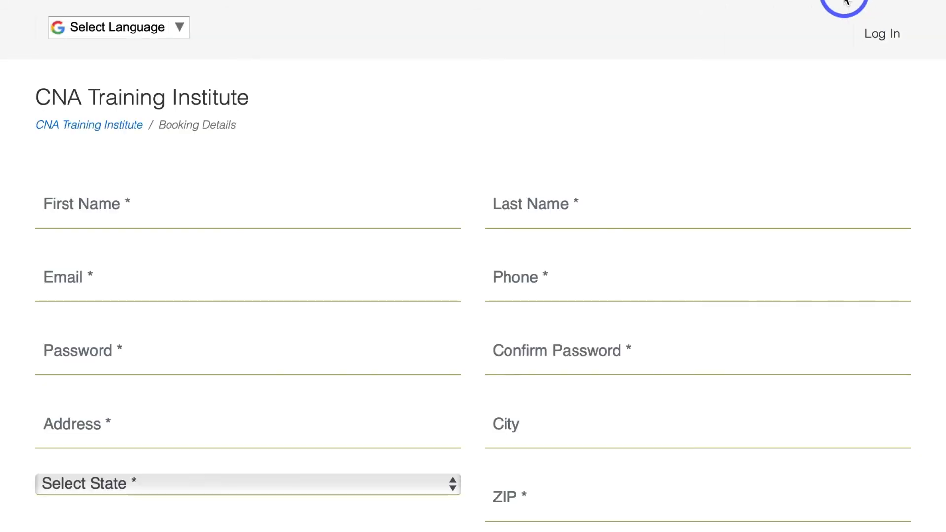
{"action": "scroll", "coordinate": [534, 279], "scroll_direction": "down", "scroll_amount": 15}
{"action": "scroll", "coordinate": [534, 279], "scroll_direction": "up", "scroll_amount": 6}
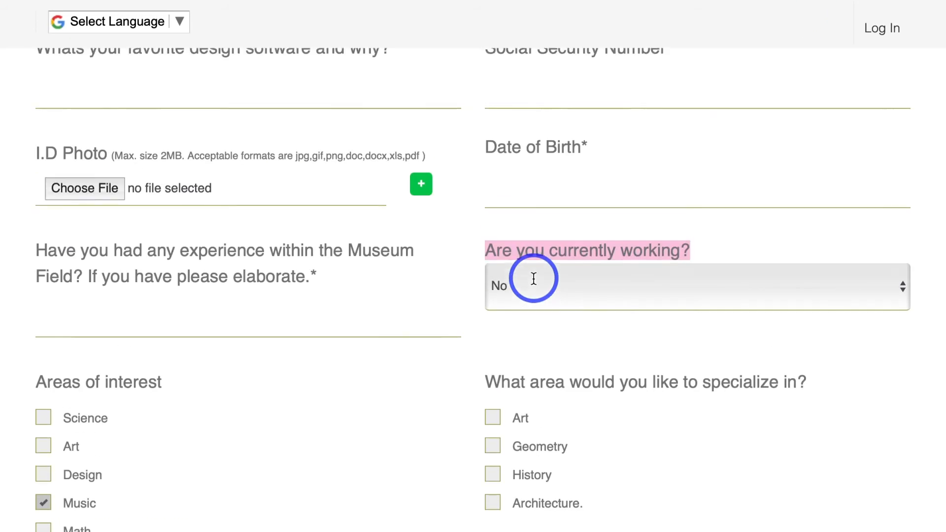
{"action": "scroll", "coordinate": [533, 279], "scroll_direction": "up", "scroll_amount": 3}
{"action": "scroll", "coordinate": [533, 279], "scroll_direction": "down", "scroll_amount": 5}
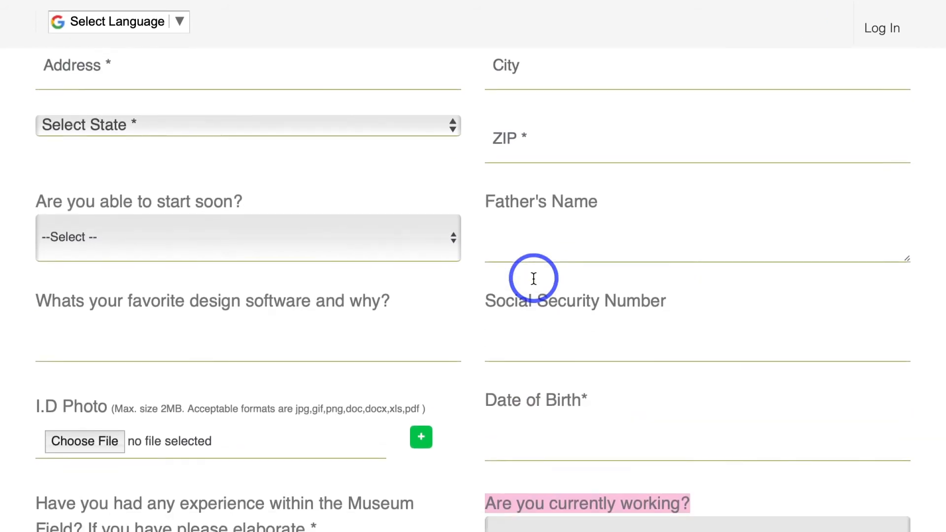
{"action": "left_click", "coordinate": [523, 270]}
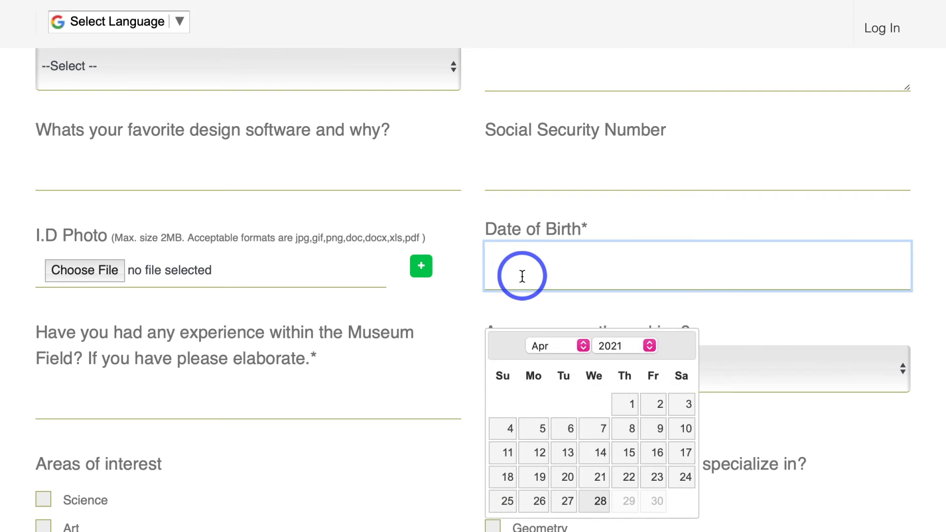
Step: Check the calendar's month and year choices and fill in a date of birth
{"action": "scroll", "coordinate": [522, 276], "scroll_direction": "down", "scroll_amount": 1}
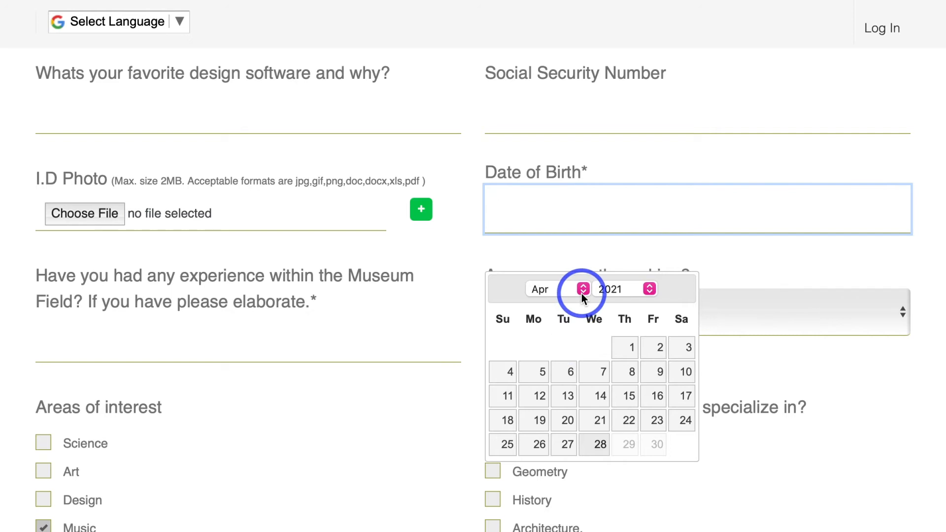
{"action": "scroll", "coordinate": [585, 360], "scroll_direction": "down", "scroll_amount": 1}
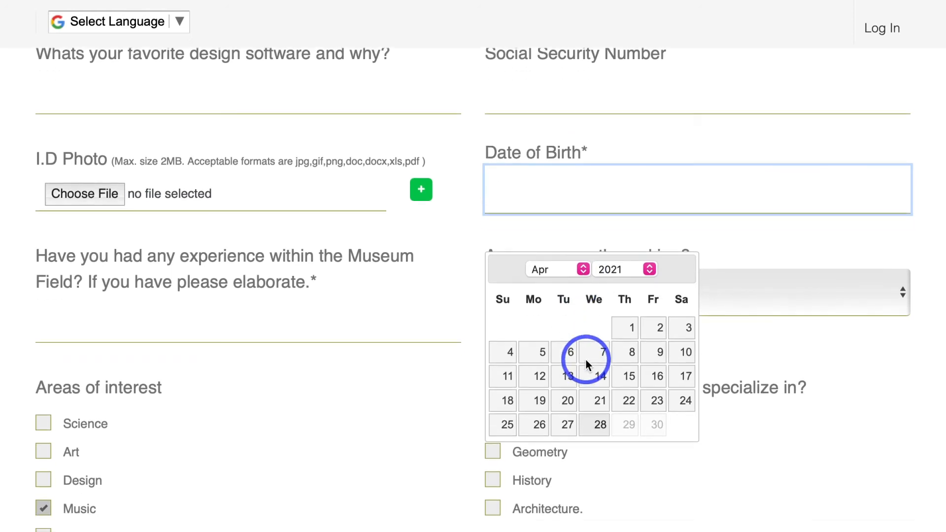
{"action": "left_click", "coordinate": [586, 270]}
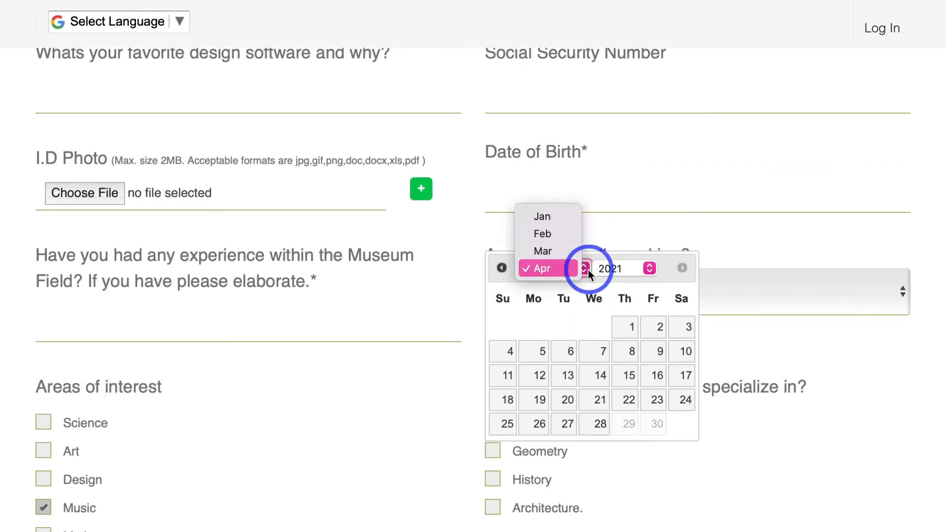
{"action": "left_click", "coordinate": [649, 271]}
{"action": "left_click", "coordinate": [648, 271]}
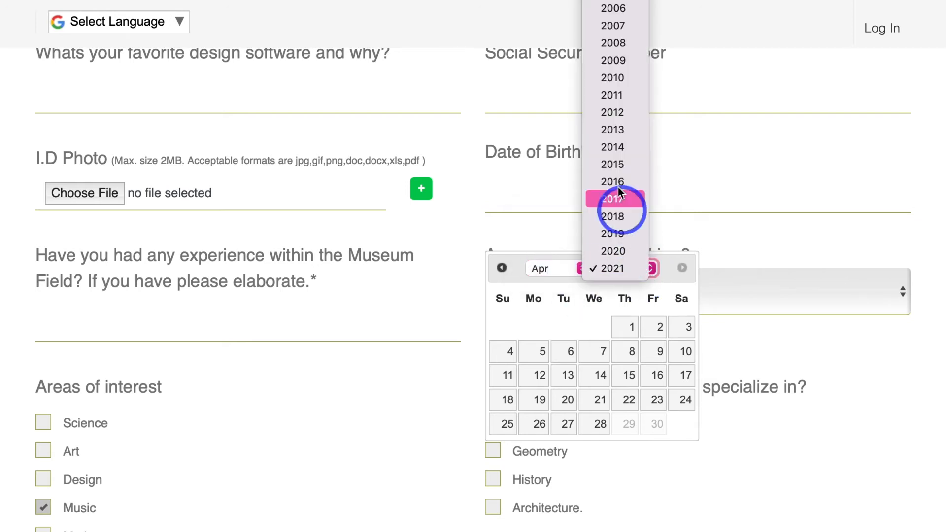
{"action": "left_click", "coordinate": [619, 116]}
{"action": "left_click", "coordinate": [601, 351]}
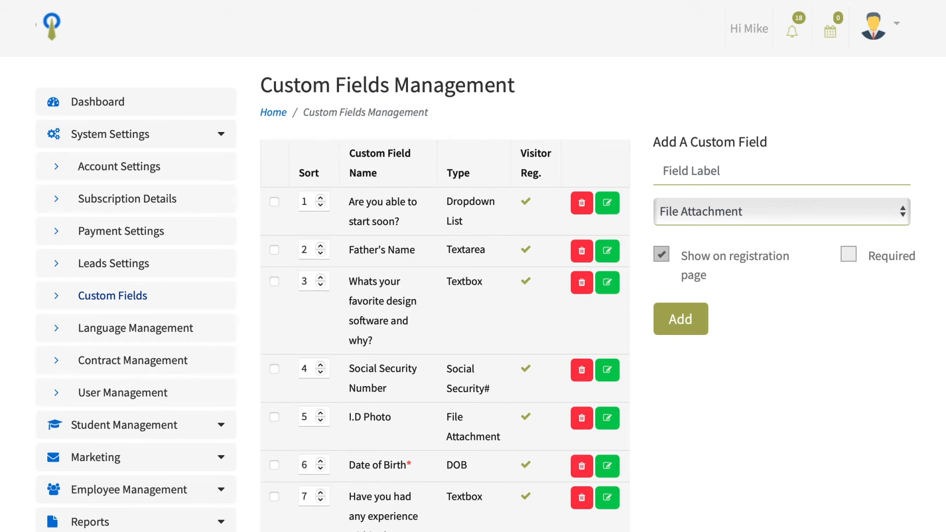
Step: Label the new custom field "I.D Photo" and keep its type as File Attachment
{"action": "left_click", "coordinate": [687, 170]}
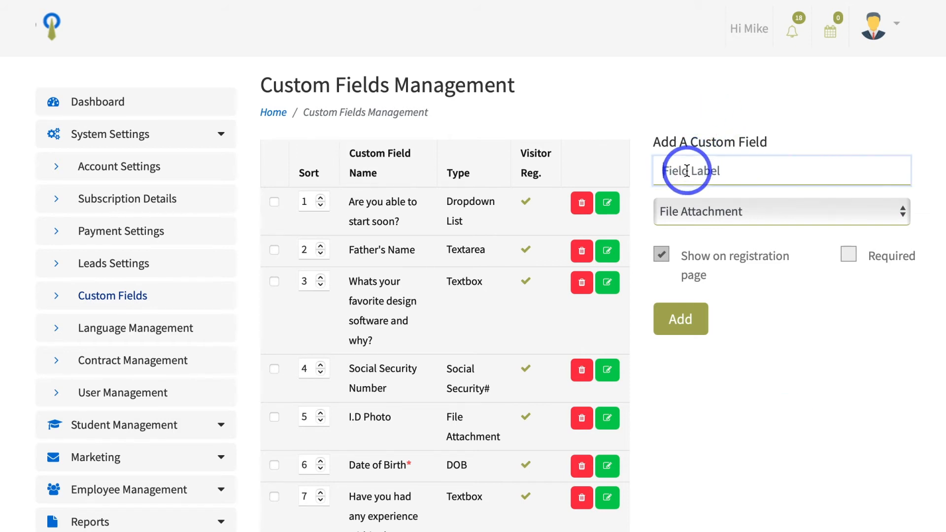
{"action": "type", "text": "I.D Photo"}
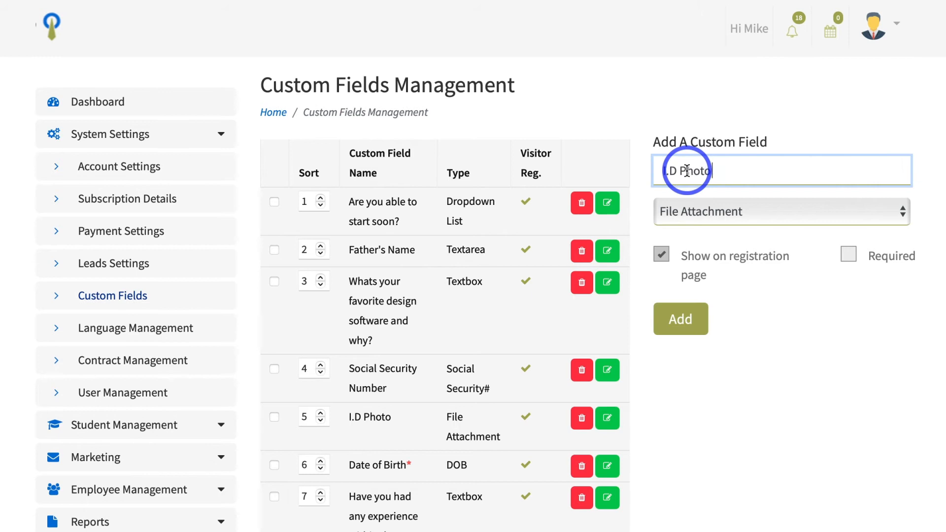
{"action": "left_click", "coordinate": [715, 211]}
{"action": "left_click", "coordinate": [715, 209]}
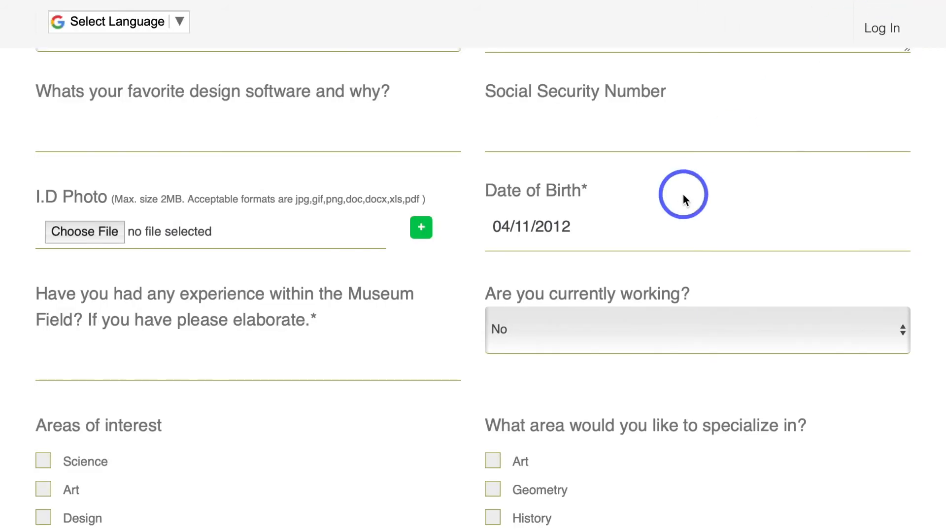
Step: Examine the I.D Photo field's size limit and accepted formats on the booking form and open its file chooser
{"action": "scroll", "coordinate": [683, 194], "scroll_direction": "up", "scroll_amount": 1}
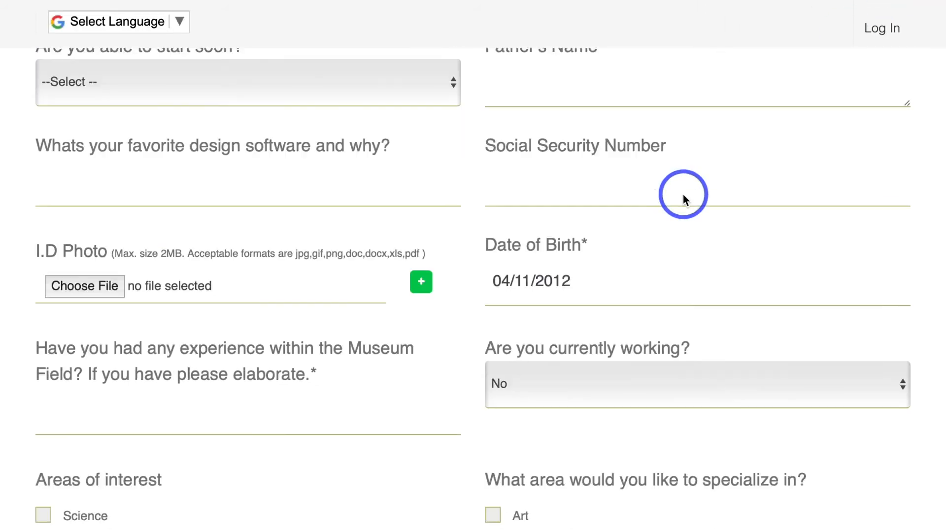
{"action": "scroll", "coordinate": [683, 197], "scroll_direction": "down", "scroll_amount": 4}
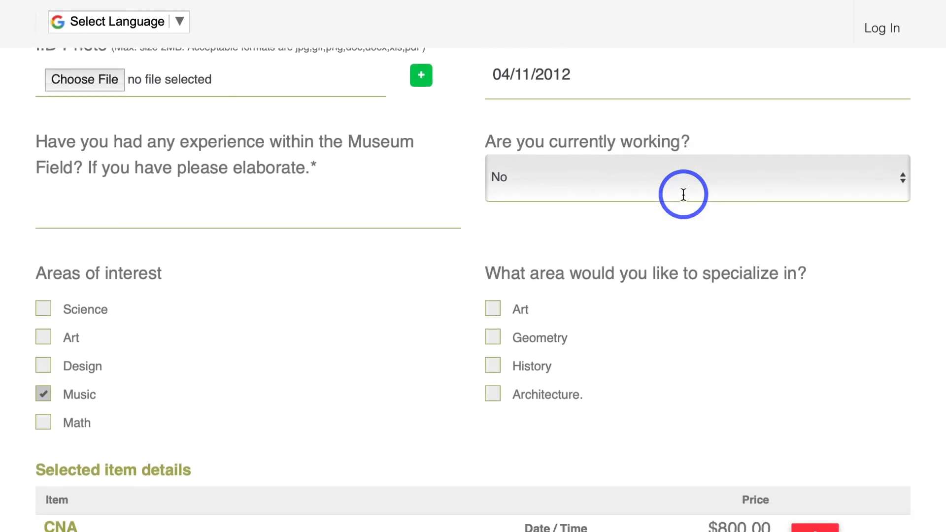
{"action": "scroll", "coordinate": [683, 197], "scroll_direction": "up", "scroll_amount": 2}
{"action": "scroll", "coordinate": [683, 194], "scroll_direction": "up", "scroll_amount": 1}
{"action": "left_click_drag", "start_coordinate": [7, 180], "coordinate": [35, 176]}
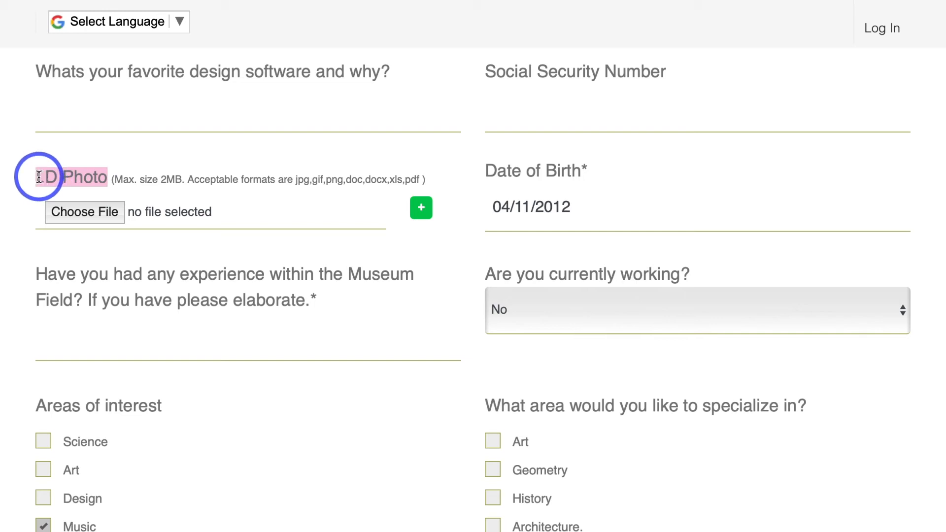
{"action": "left_click_drag", "start_coordinate": [115, 179], "coordinate": [417, 184]}
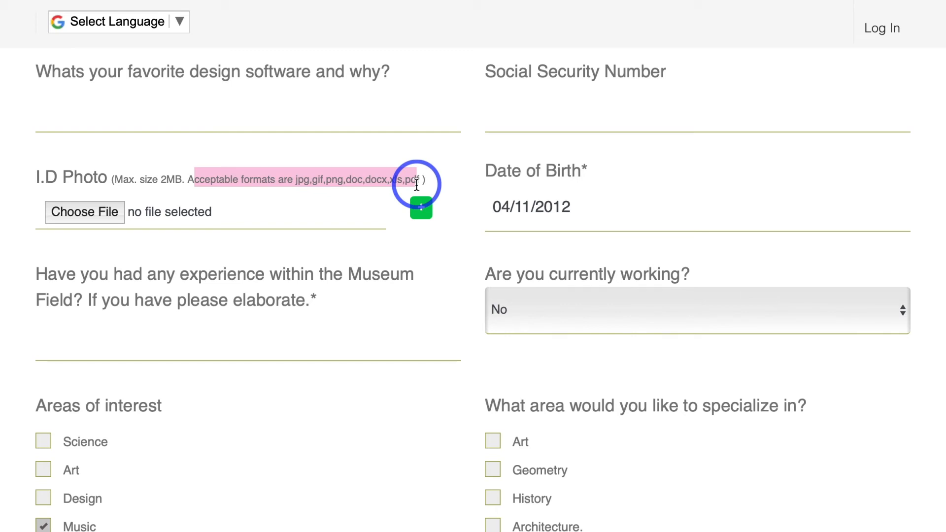
{"action": "left_click", "coordinate": [116, 223]}
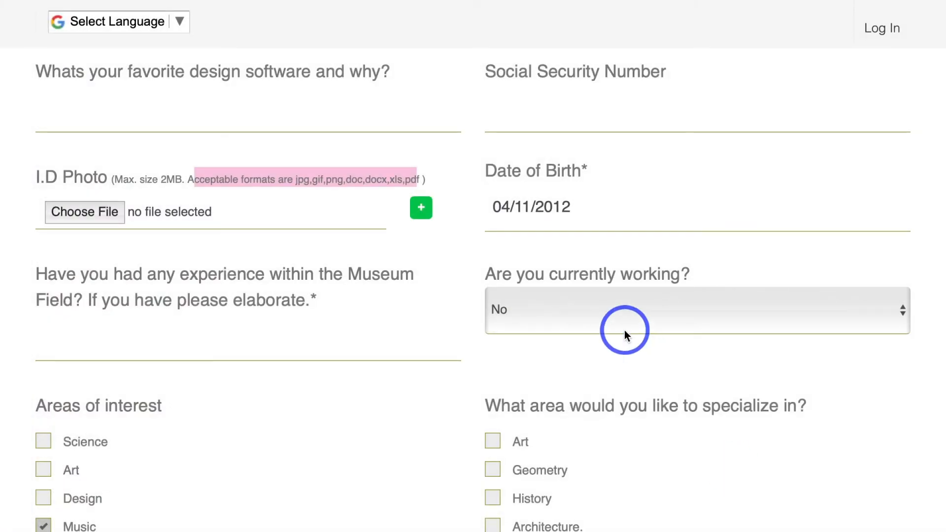
{"action": "left_click", "coordinate": [625, 225]}
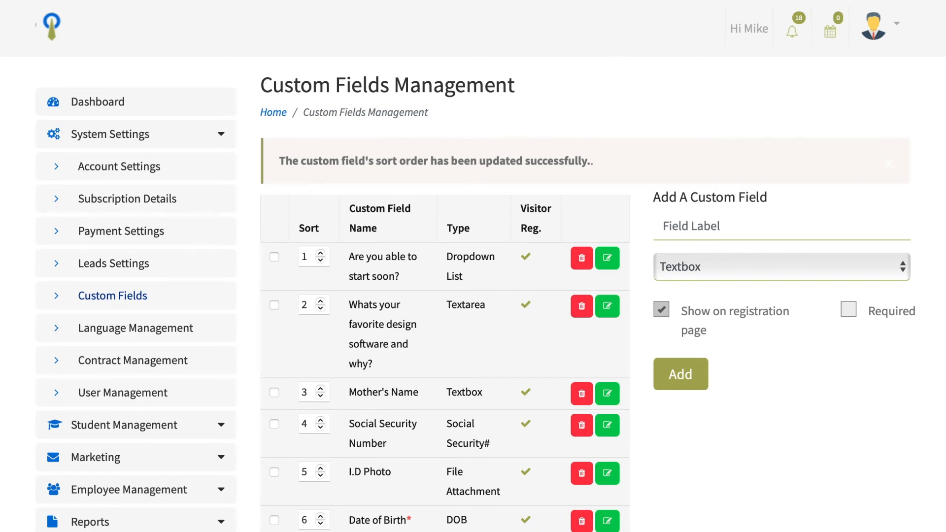
Step: Label the new custom field "Mother's Name" and keep its type as Textbox
{"action": "left_click", "coordinate": [678, 230]}
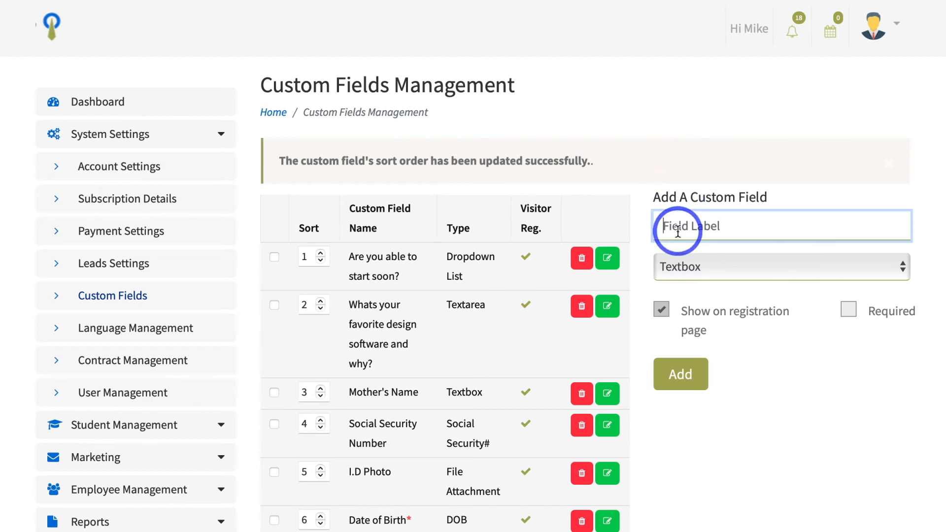
{"action": "type", "text": "Mother's Name?"}
{"action": "key", "text": "BackSpace"}
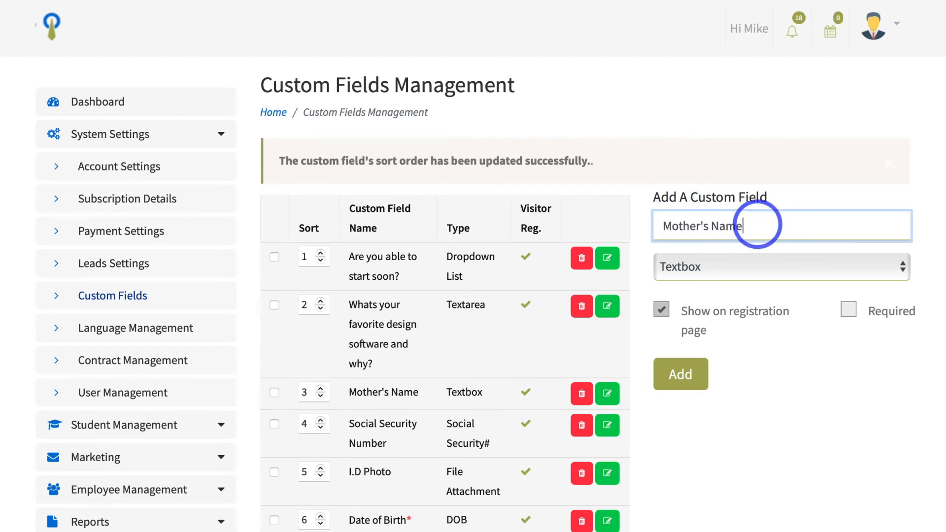
{"action": "left_click", "coordinate": [787, 271]}
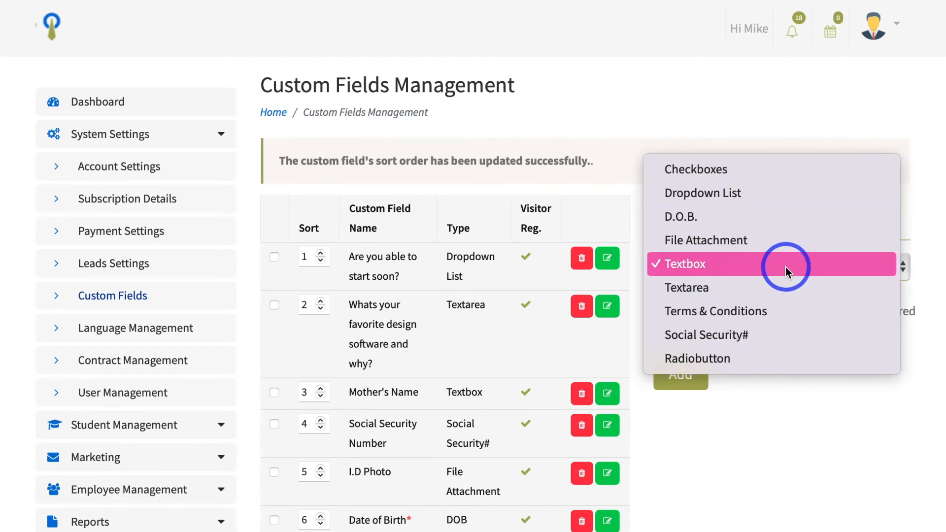
{"action": "left_click", "coordinate": [785, 267]}
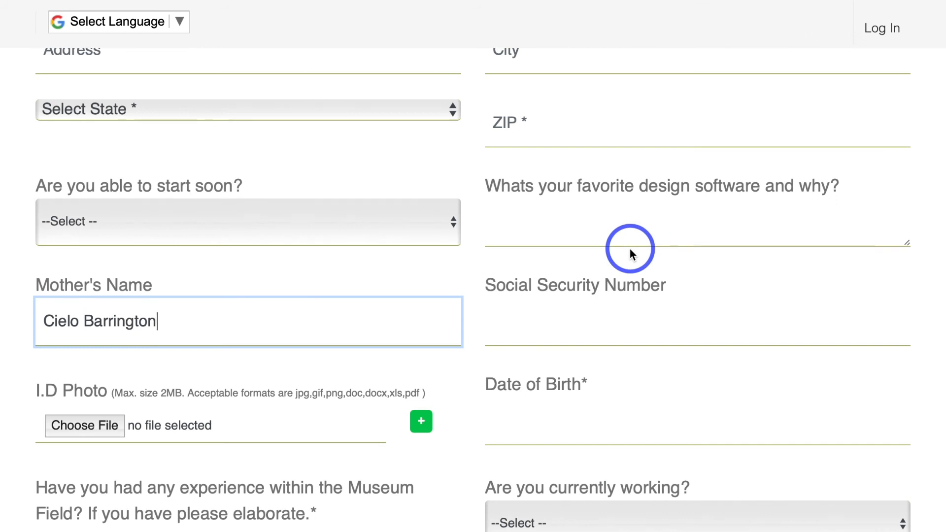
Step: Clear the entry in the Mother's Name textbox on the booking form and check the field's label
{"action": "scroll", "coordinate": [630, 249], "scroll_direction": "down", "scroll_amount": 1}
{"action": "key", "text": "ctrl+a"}
{"action": "key", "text": "BackSpace"}
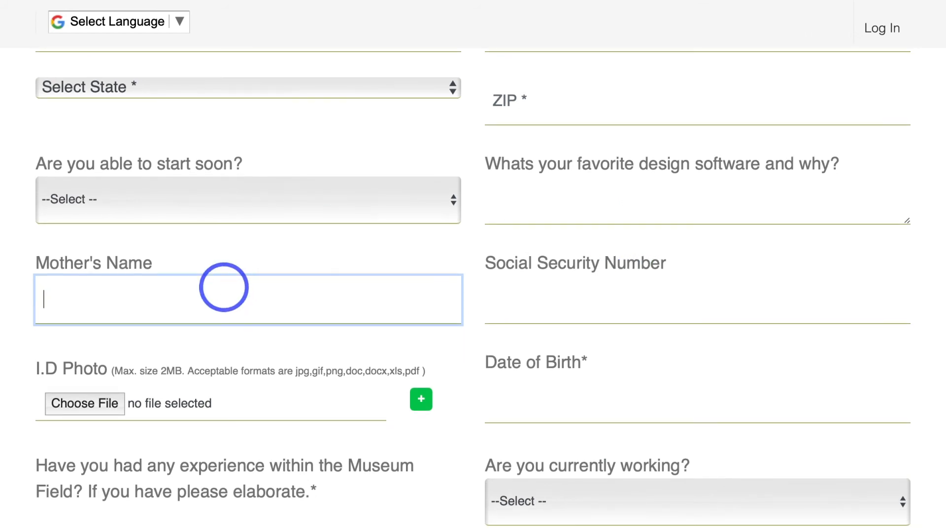
{"action": "left_click_drag", "start_coordinate": [37, 261], "coordinate": [150, 262]}
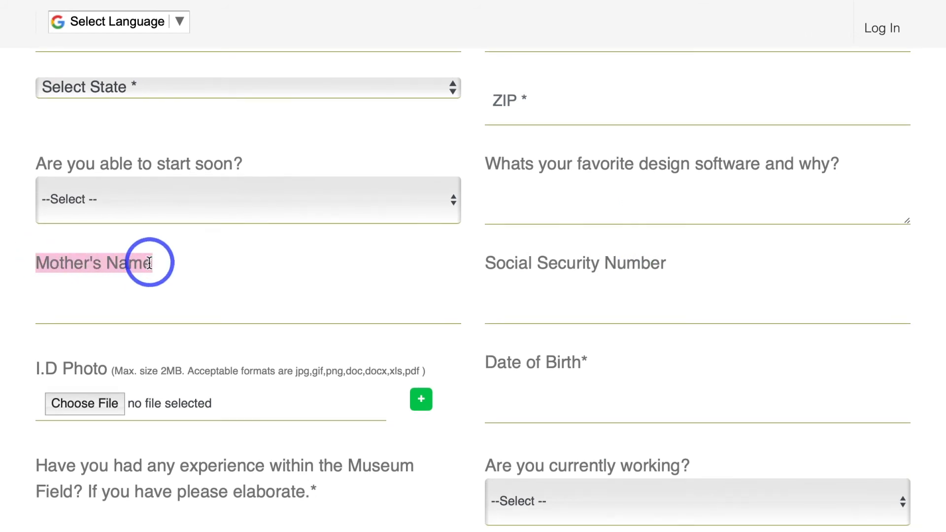
{"action": "left_click", "coordinate": [92, 308]}
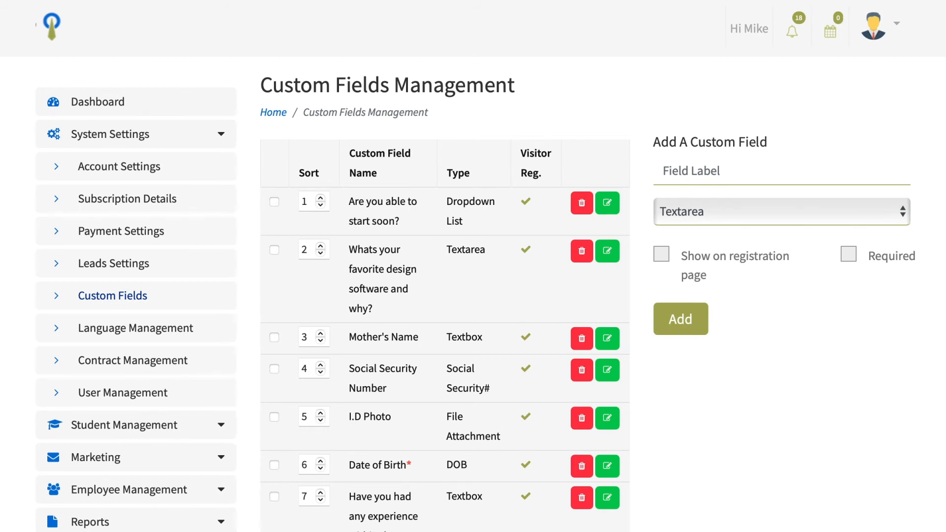
Step: Label the new Textarea custom field "Whats your favorite design software and why?"
{"action": "left_click", "coordinate": [671, 172]}
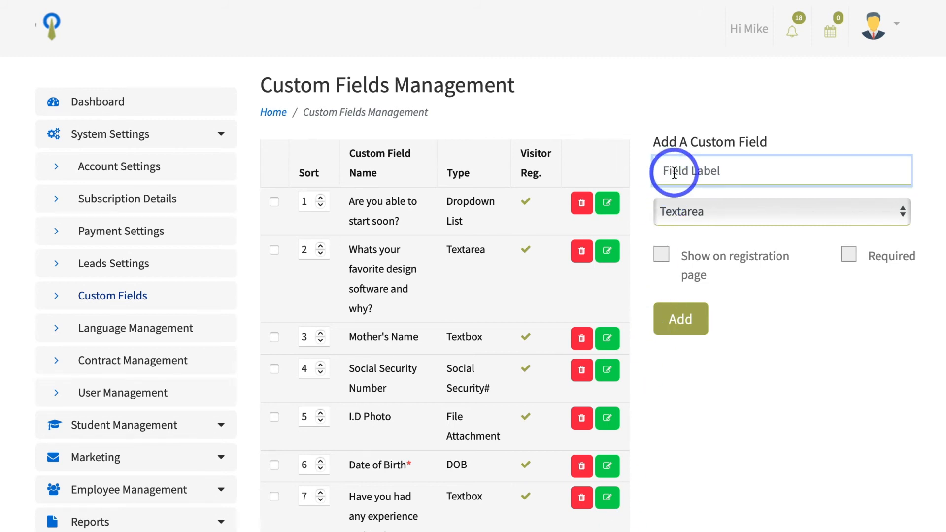
{"action": "type", "text": "Whats your favorite design software and why"}
{"action": "type", "text": "?"}
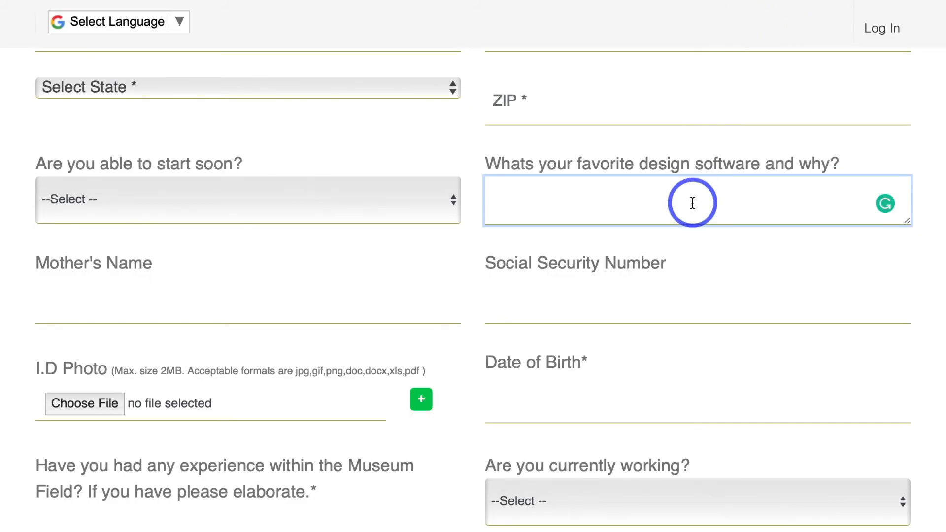
Step: Examine the "Whats your favorite design software and why?" textarea on the booking form and compare it with the Mother's Name textbox
{"action": "scroll", "coordinate": [694, 205], "scroll_direction": "down", "scroll_amount": 1}
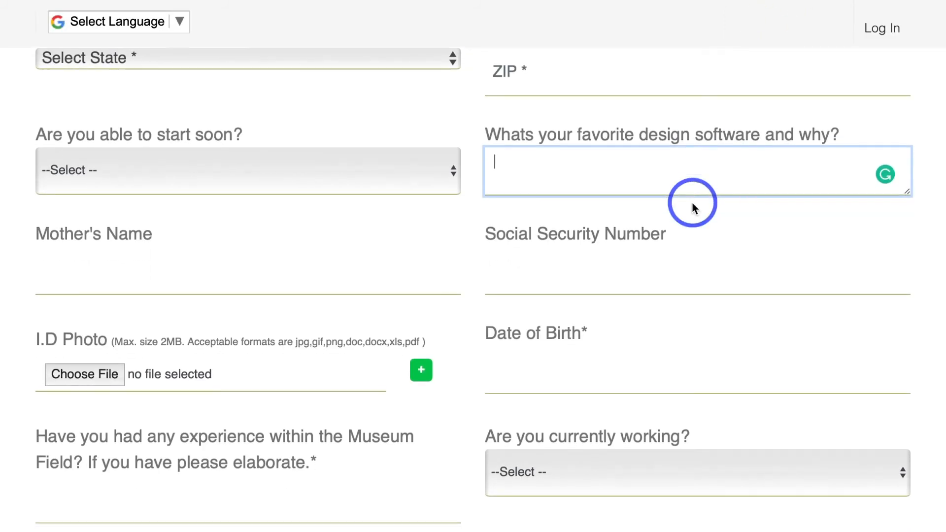
{"action": "scroll", "coordinate": [691, 201], "scroll_direction": "up", "scroll_amount": 1}
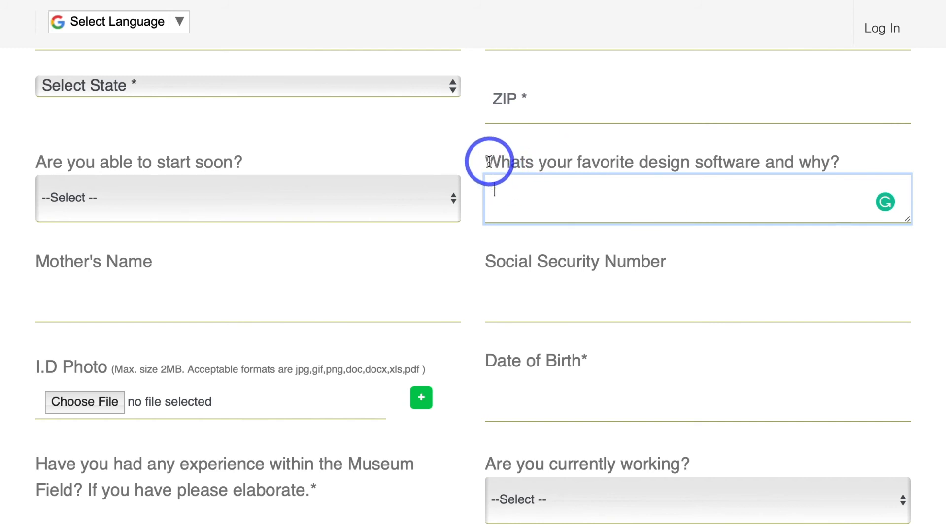
{"action": "left_click_drag", "start_coordinate": [488, 162], "coordinate": [760, 165]}
{"action": "left_click", "coordinate": [840, 169]}
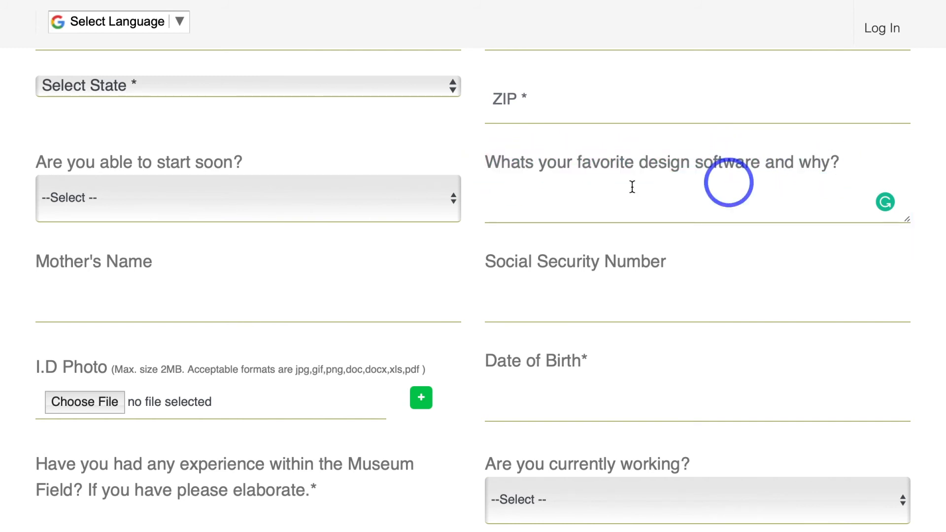
{"action": "left_click", "coordinate": [138, 285]}
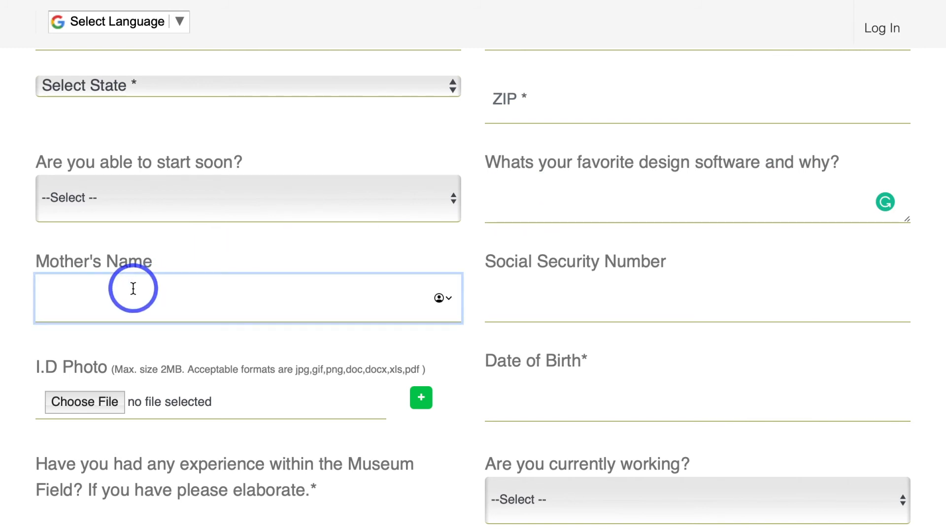
{"action": "left_click", "coordinate": [517, 210]}
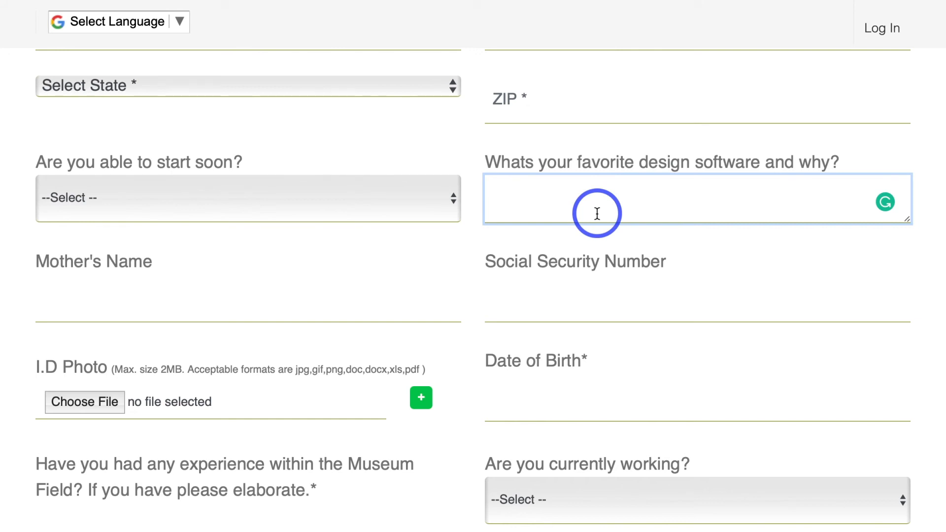
Step: Fill the favorite design software textarea with several lines of random placeholder letters
{"action": "type", "text": "RLANGDLKAN"}
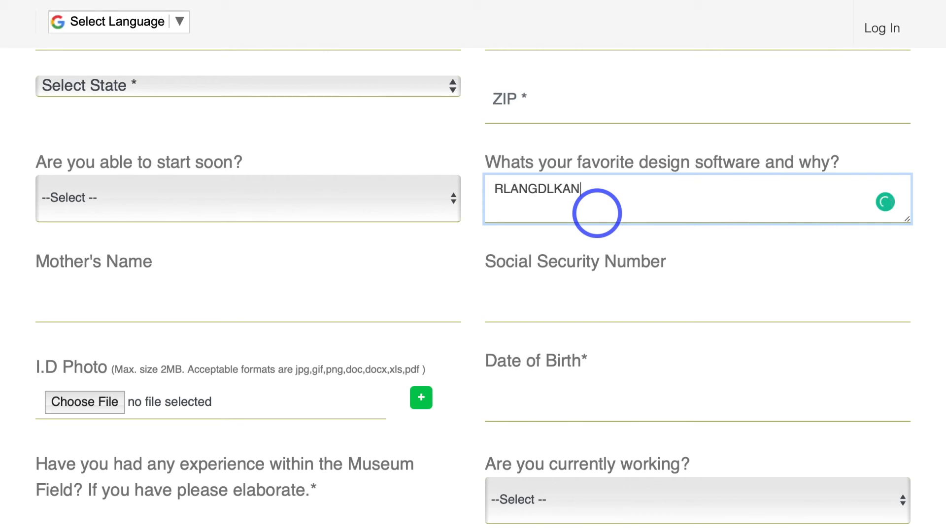
{"action": "type", "text": "DLKNFDNGLKDNGFLKNDALKGNDAKFNGLDFNGLFD"}
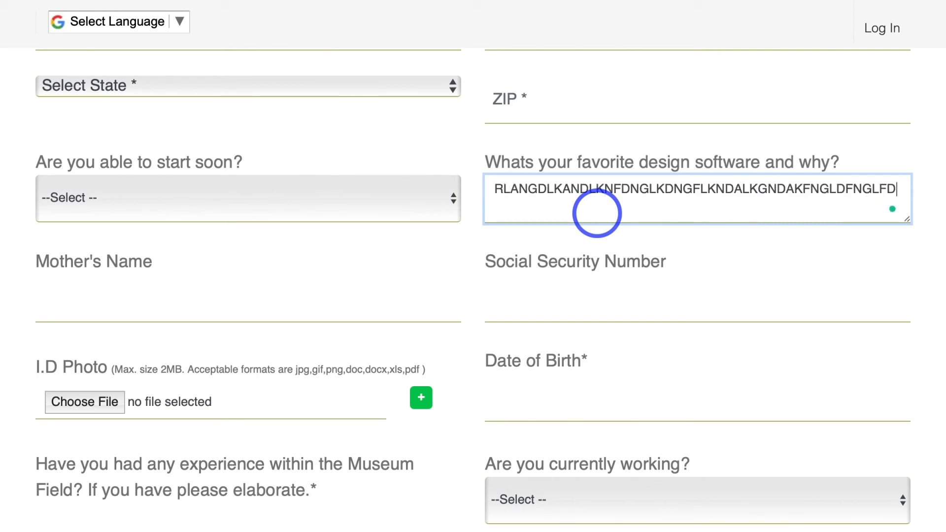
{"action": "type", "text": "NGLANDGLDNFLGNALDNVMSDXNVKSDNKFJVNSKDJ"}
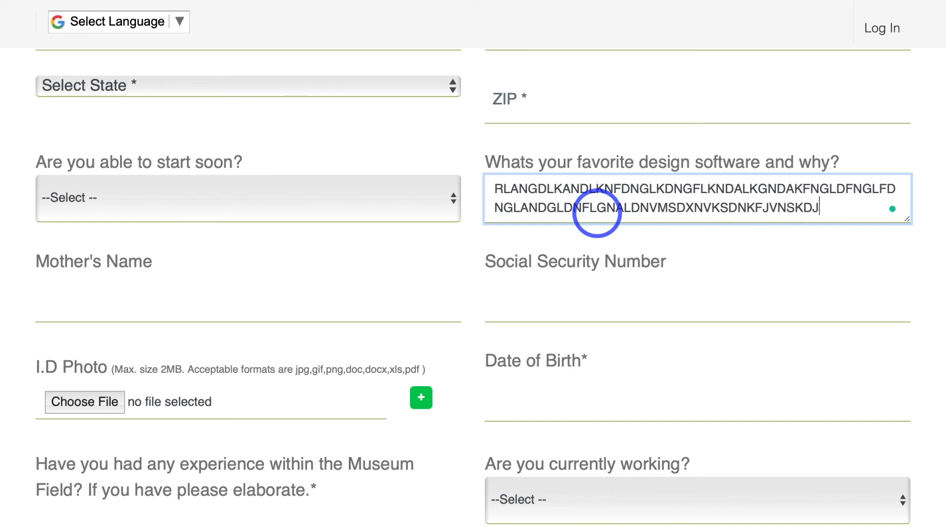
{"action": "type", "text": "FNGJKSDJFGNDFKJGNVDKJFNVGDKFNVKJDFNVKJDFN"}
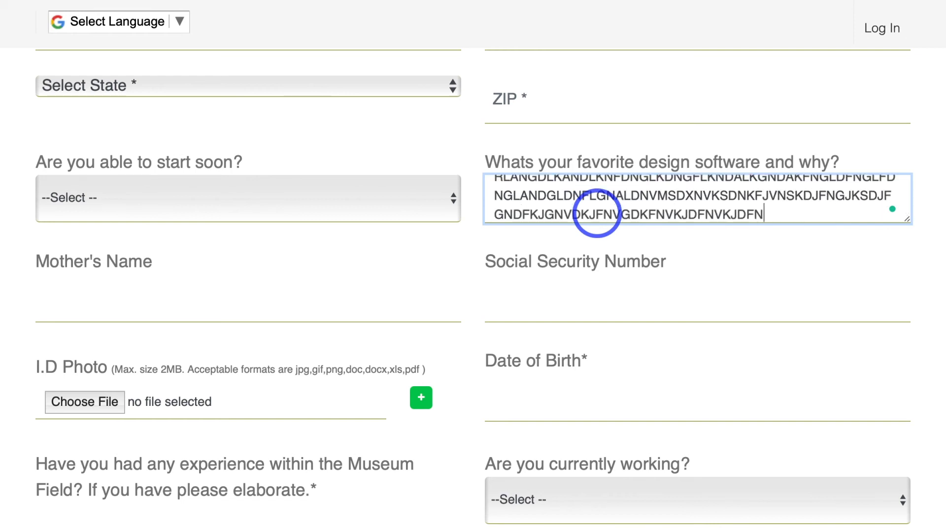
{"action": "type", "text": "JVDFNVKJNDFNKVNDFJKNVDKFNVKDFNV."}
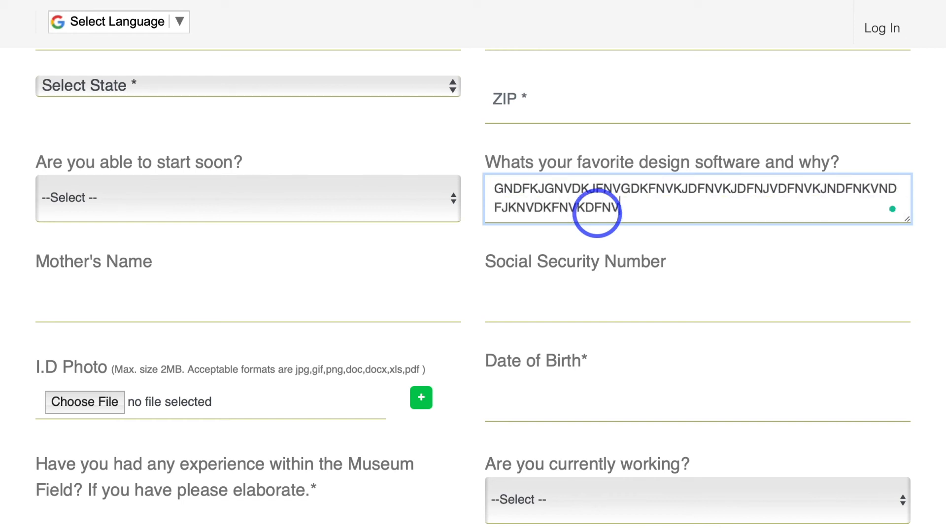
Step: Examine the long sample answer from start to end inside the favorite design software textarea
{"action": "scroll", "coordinate": [743, 200], "scroll_direction": "up", "scroll_amount": 2}
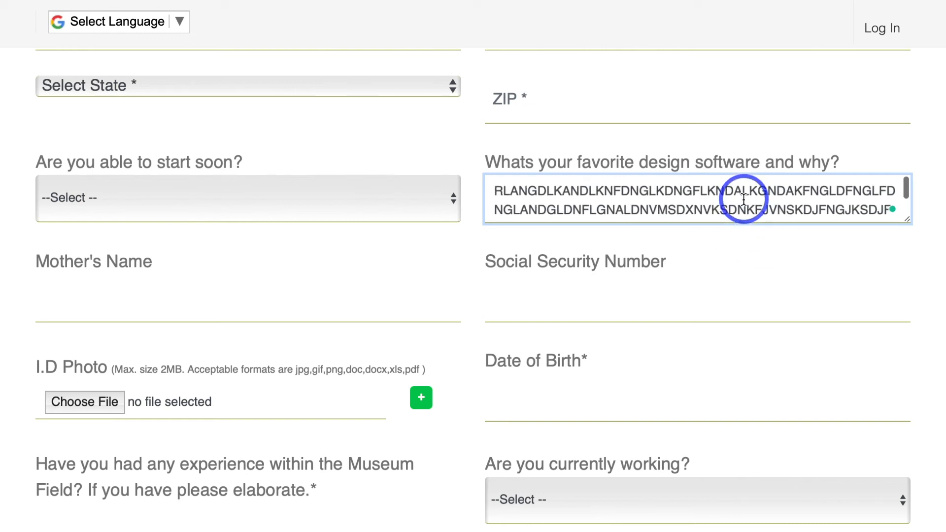
{"action": "scroll", "coordinate": [736, 201], "scroll_direction": "down", "scroll_amount": 1}
{"action": "scroll", "coordinate": [737, 202], "scroll_direction": "down", "scroll_amount": 1}
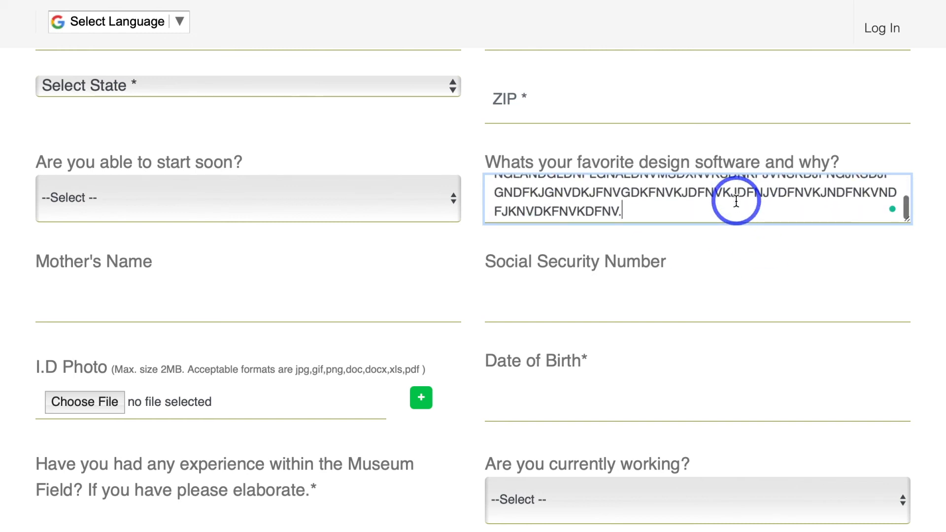
{"action": "scroll", "coordinate": [713, 207], "scroll_direction": "up", "scroll_amount": 2}
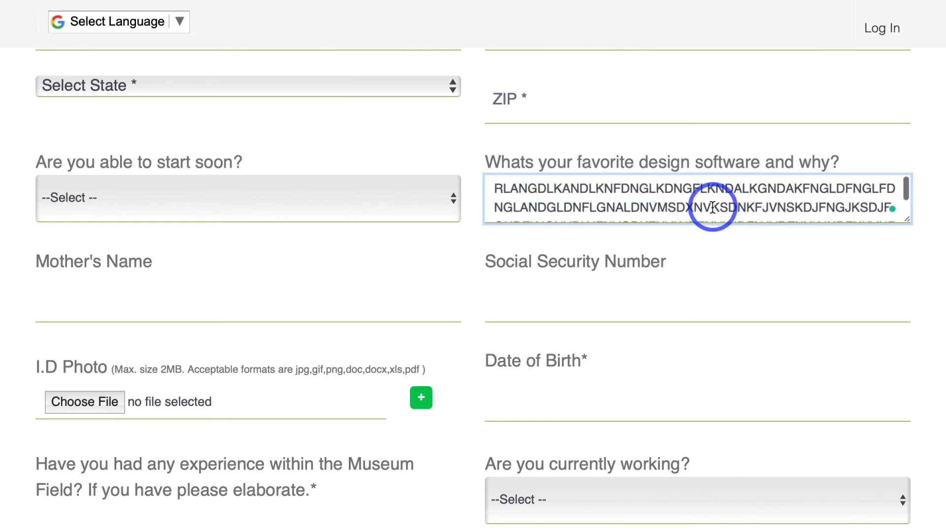
{"action": "scroll", "coordinate": [713, 207], "scroll_direction": "down", "scroll_amount": 2}
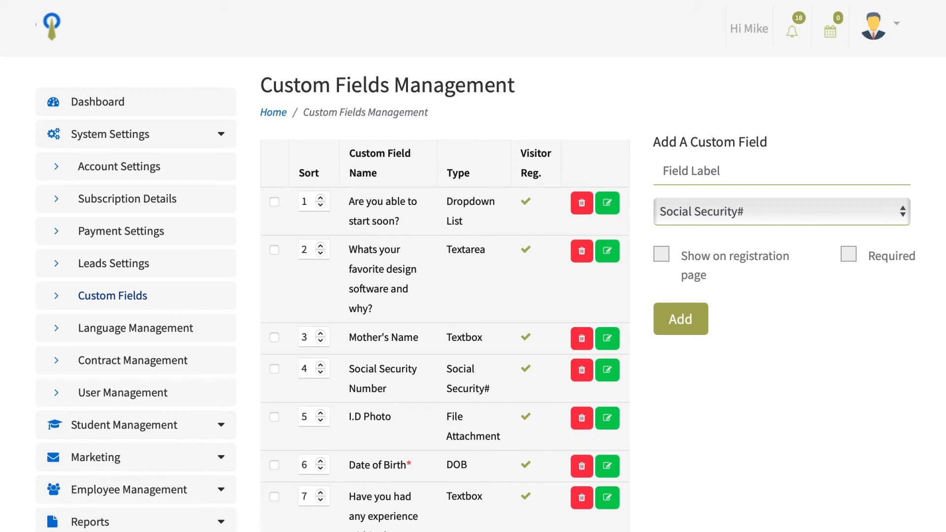
Step: Label the new Social Security# custom field "Social Security Number"
{"action": "left_click", "coordinate": [664, 162]}
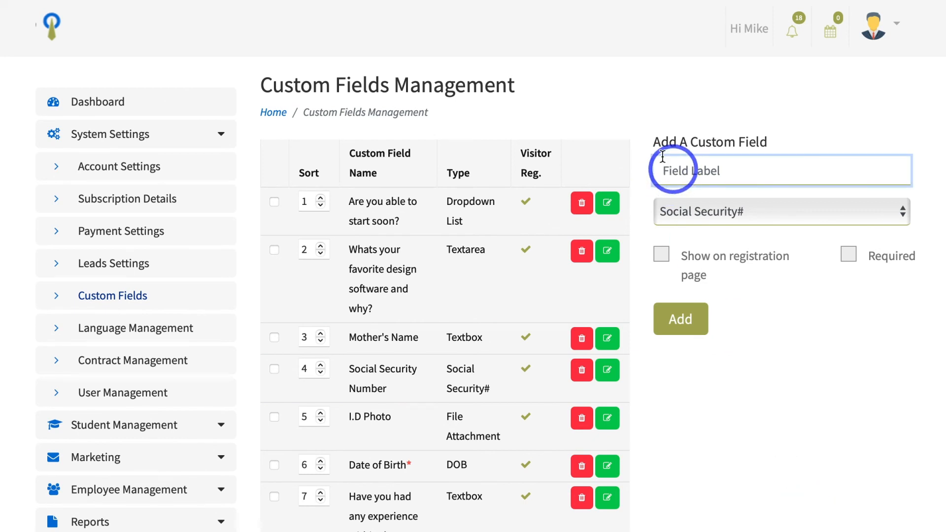
{"action": "type", "text": "Social Security Number"}
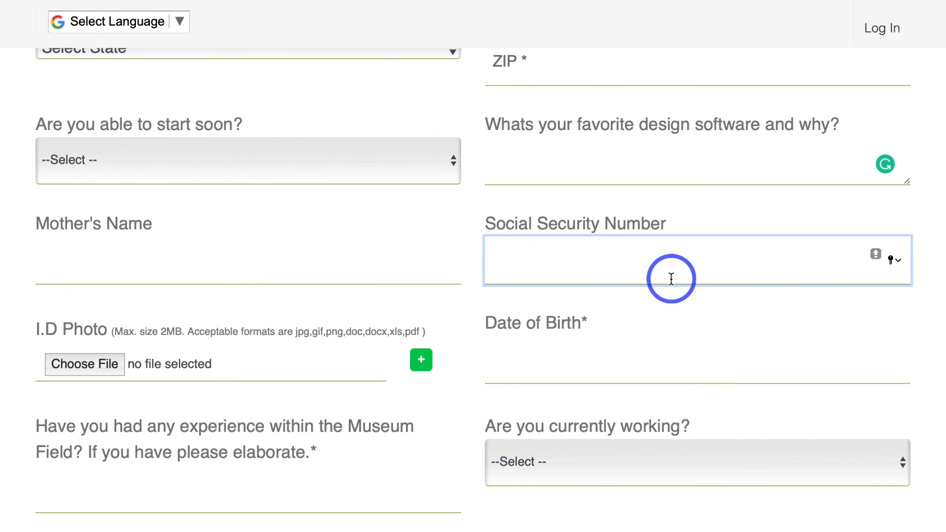
Step: Enter a sample number in the booking form's Social Security Number field to test its masking
{"action": "type", "text": "•••••••••••••••••••••••••"}
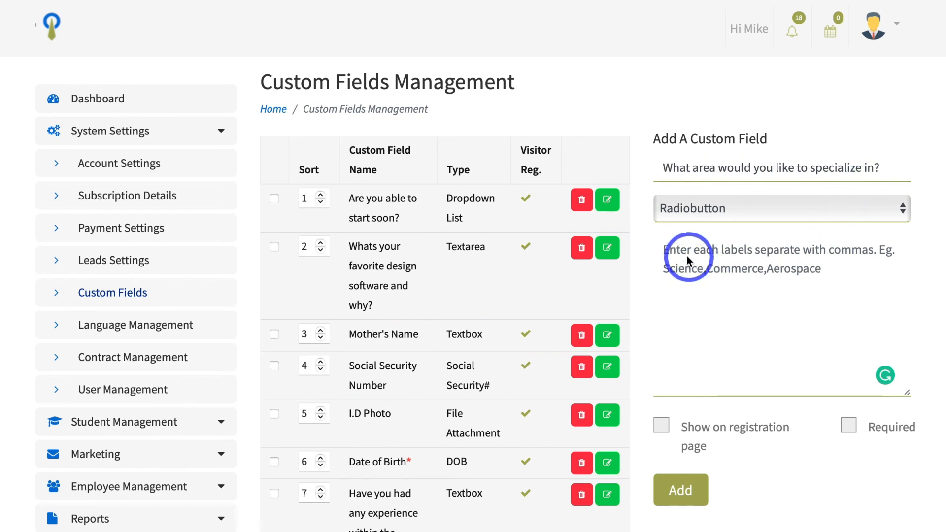
Step: Enter the comma-separated labels "Art, Math, English" for the Radiobutton custom field "What area would you like to specialize in?"
{"action": "left_click", "coordinate": [669, 247]}
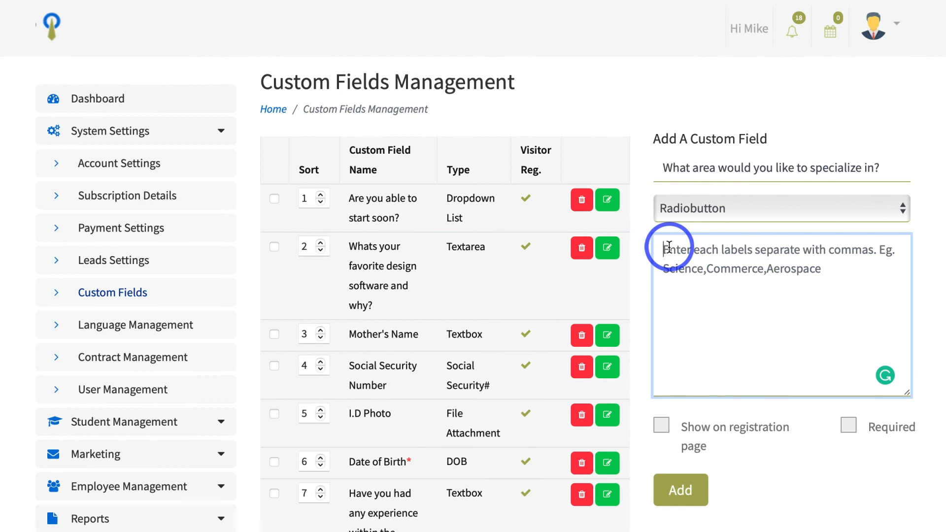
{"action": "type", "text": "Art, "}
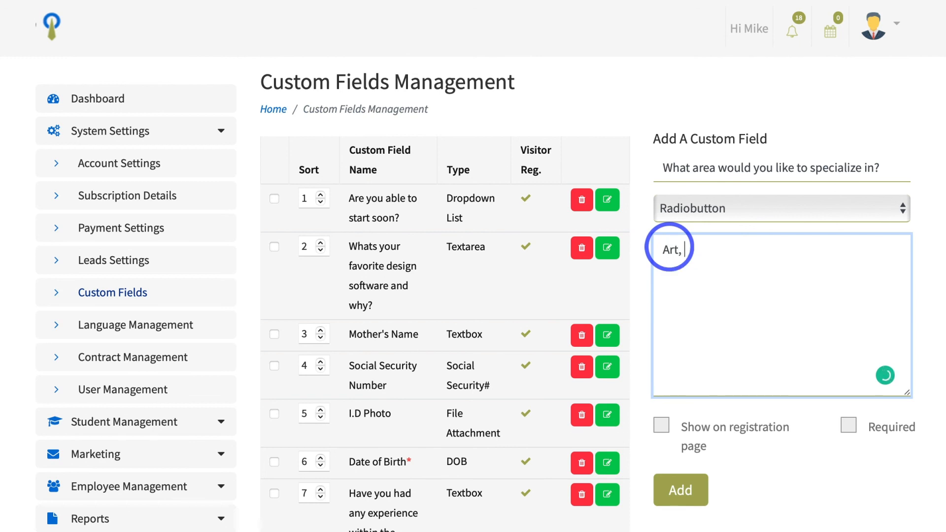
{"action": "type", "text": "Math, Englids"}
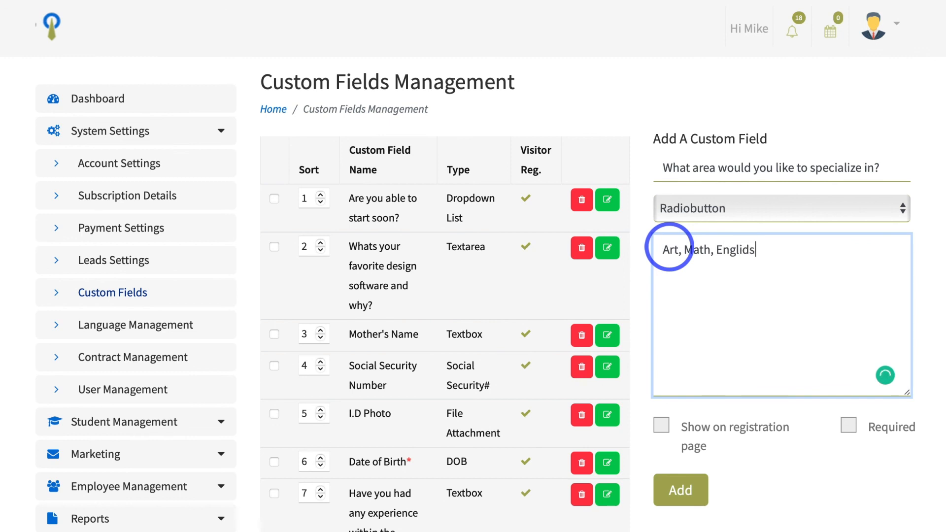
{"action": "key", "text": "BackSpace"}
{"action": "key", "text": "BackSpace"}
{"action": "type", "text": "sh"}
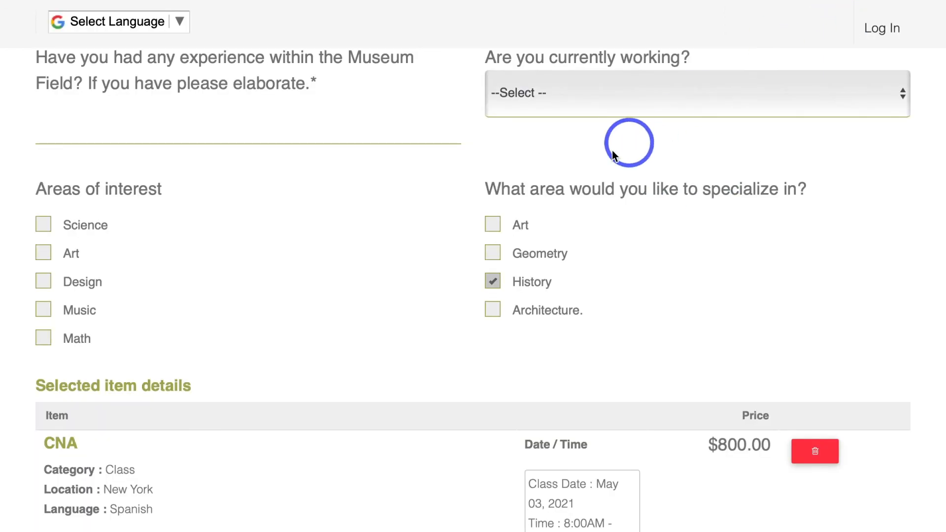
Step: Test the "What area would you like to specialize in?" choices on the booking form, switching between options and ending with Architecture selected
{"action": "scroll", "coordinate": [639, 235], "scroll_direction": "up", "scroll_amount": 1}
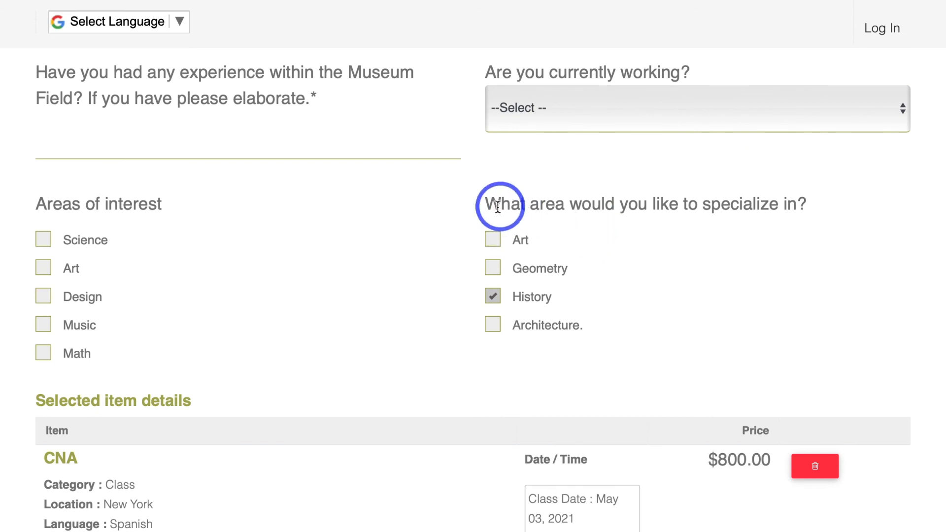
{"action": "left_click_drag", "start_coordinate": [486, 204], "coordinate": [805, 204]}
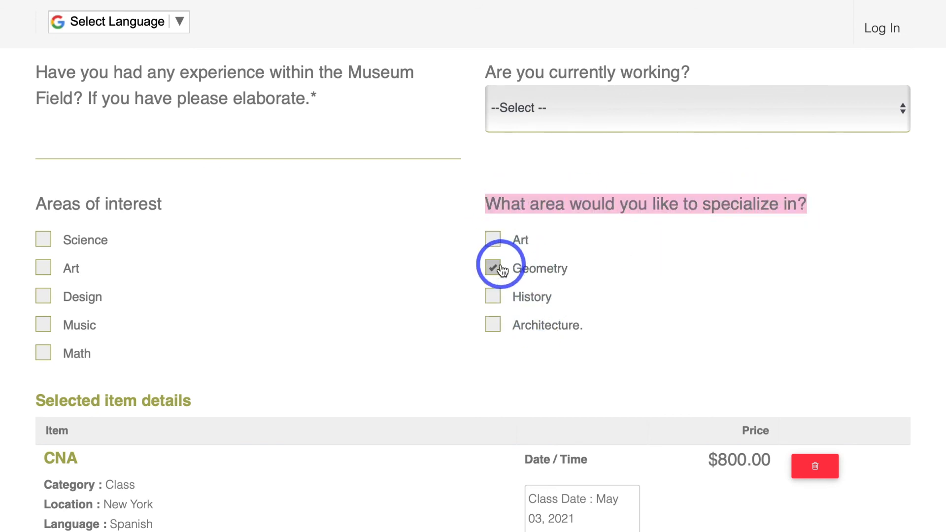
{"action": "left_click", "coordinate": [496, 297]}
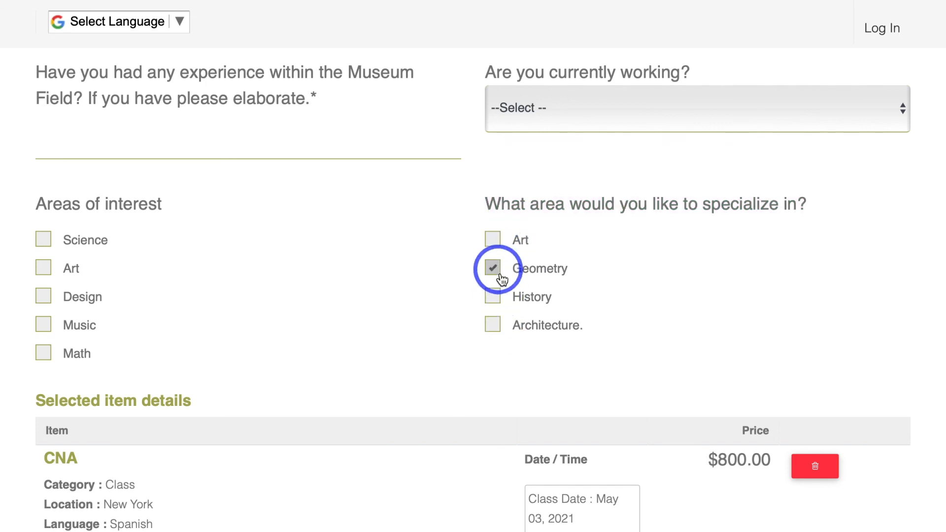
{"action": "left_click", "coordinate": [496, 326]}
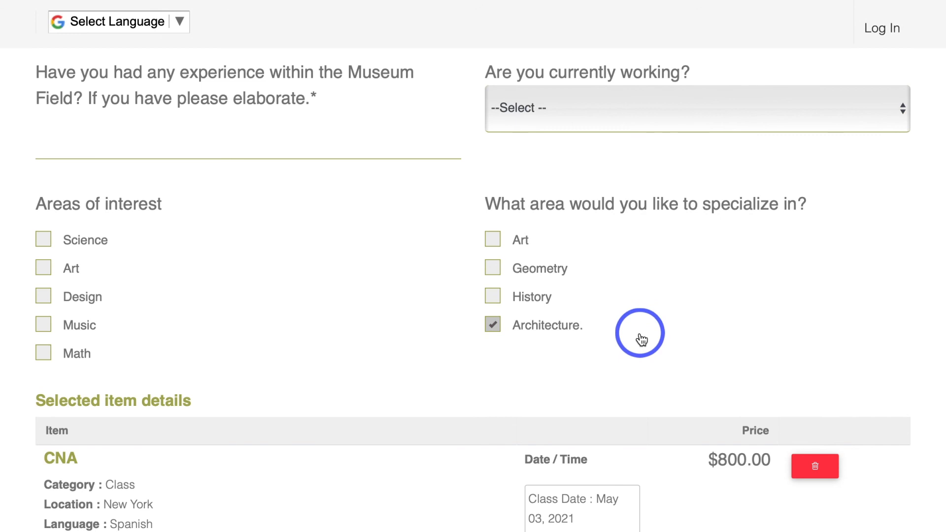